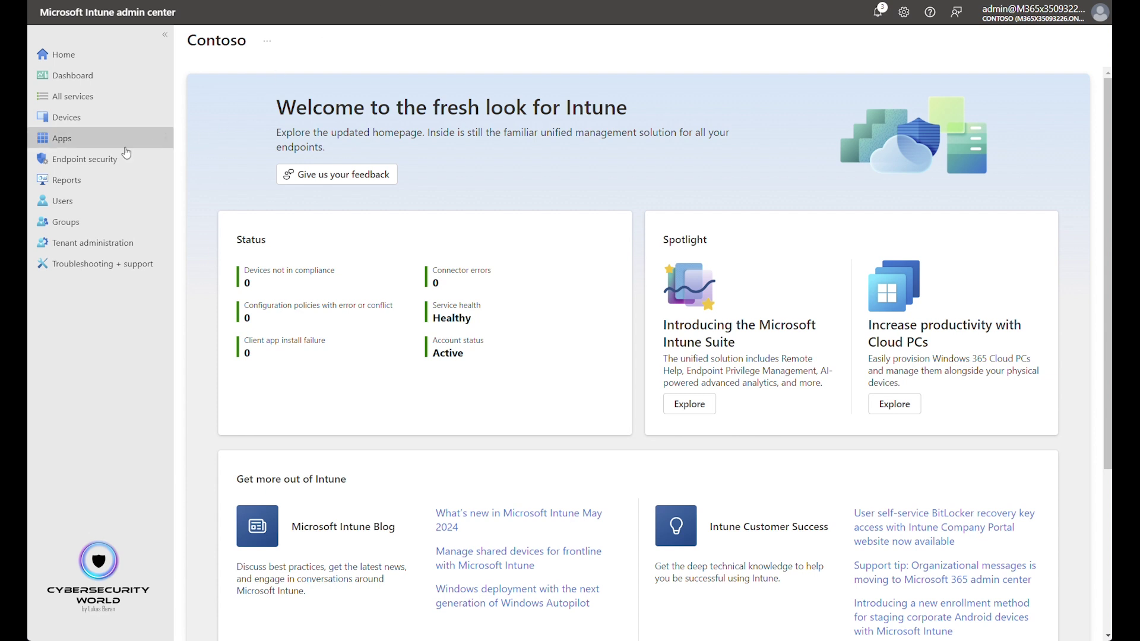
Go to the Firewall reusable settings groups under Endpoint security
left_click(154, 161)
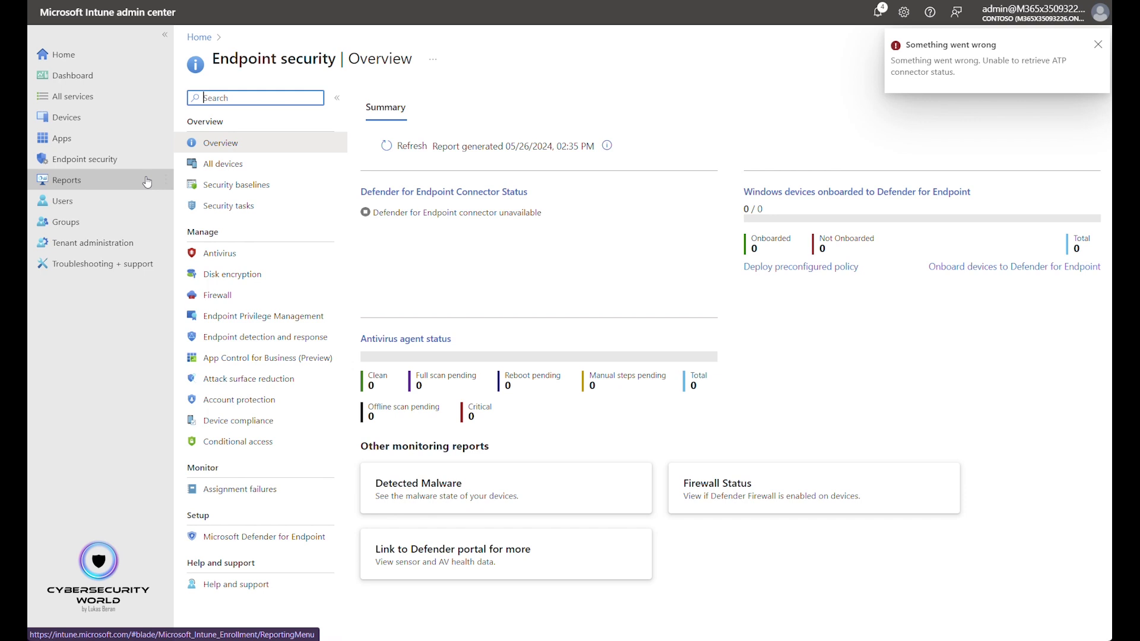
left_click(243, 294)
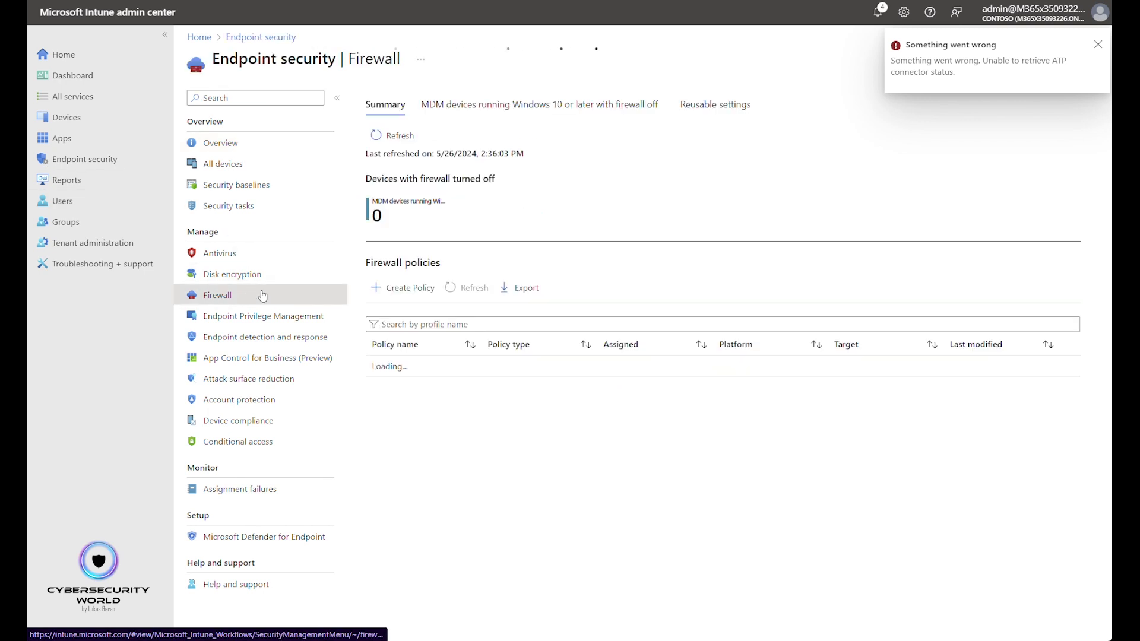
left_click(718, 110)
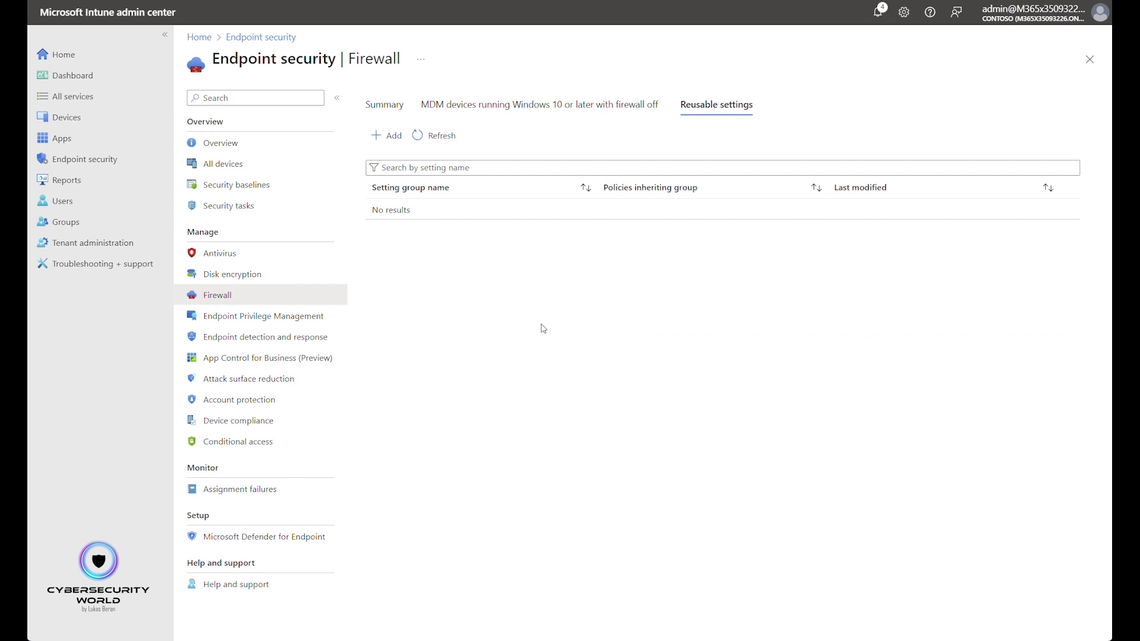
Add a new reusable settings group named 'Block dumb domains' and continue to Configuration settings
left_click(387, 136)
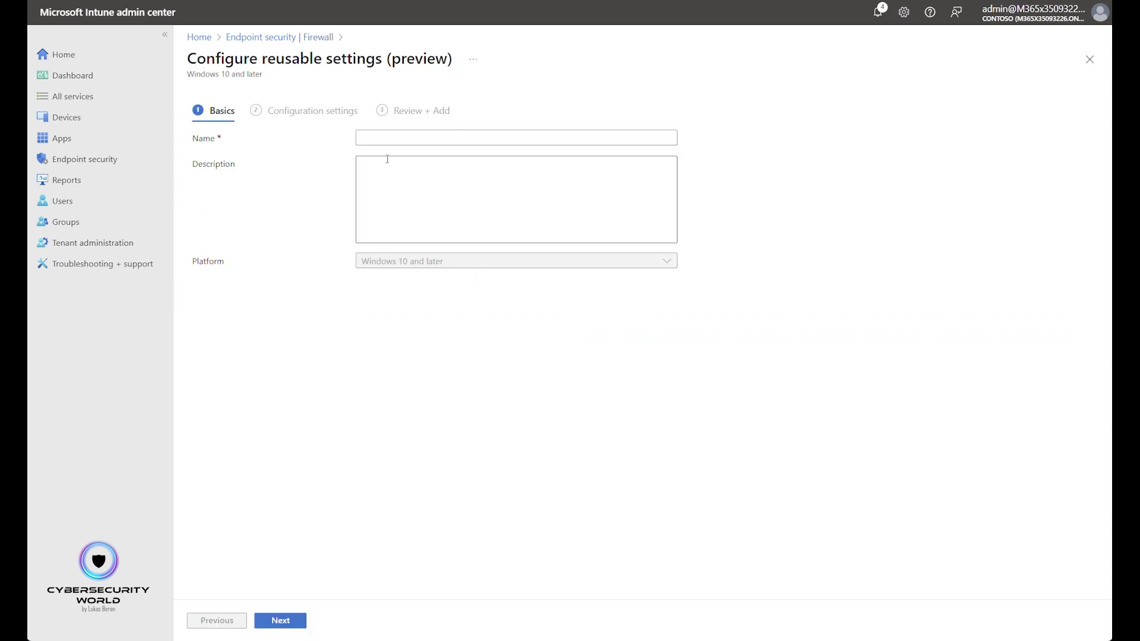
left_click(390, 138)
type("Block ")
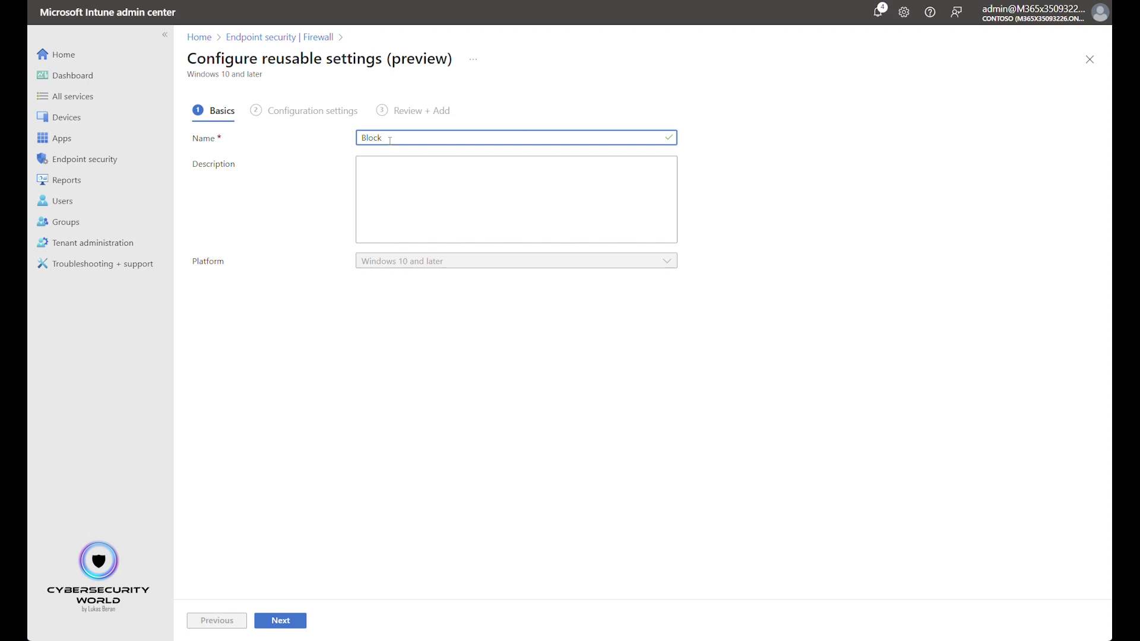
type("dumb domains")
left_click(279, 621)
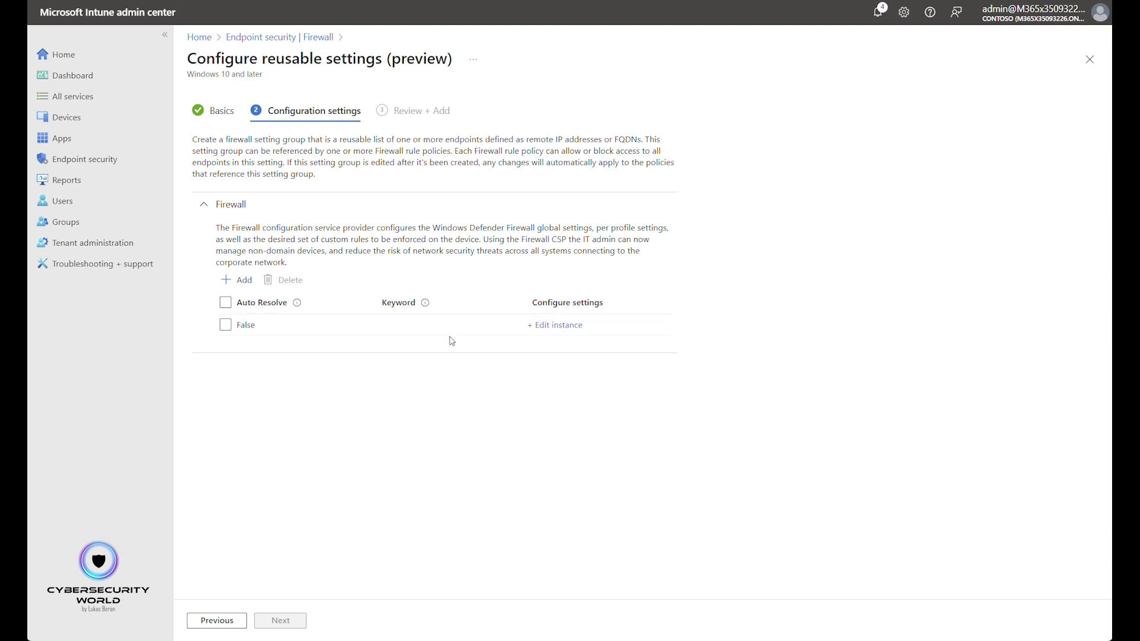
Set the first entry to Auto Resolve True with keyword *.zip and save it
left_click(552, 325)
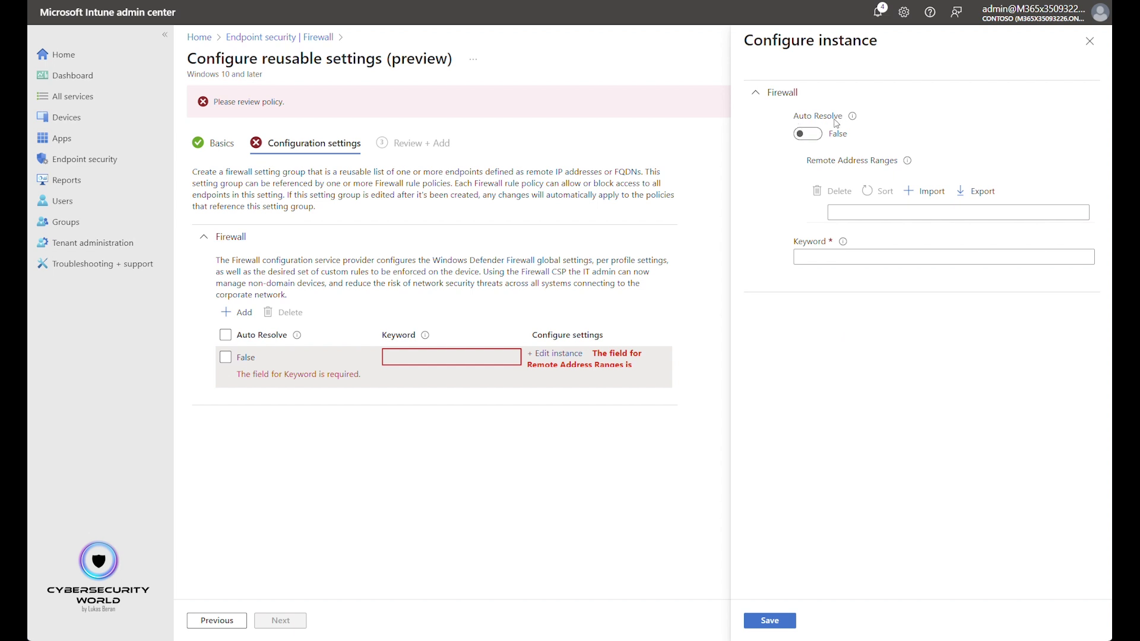
left_click(809, 135)
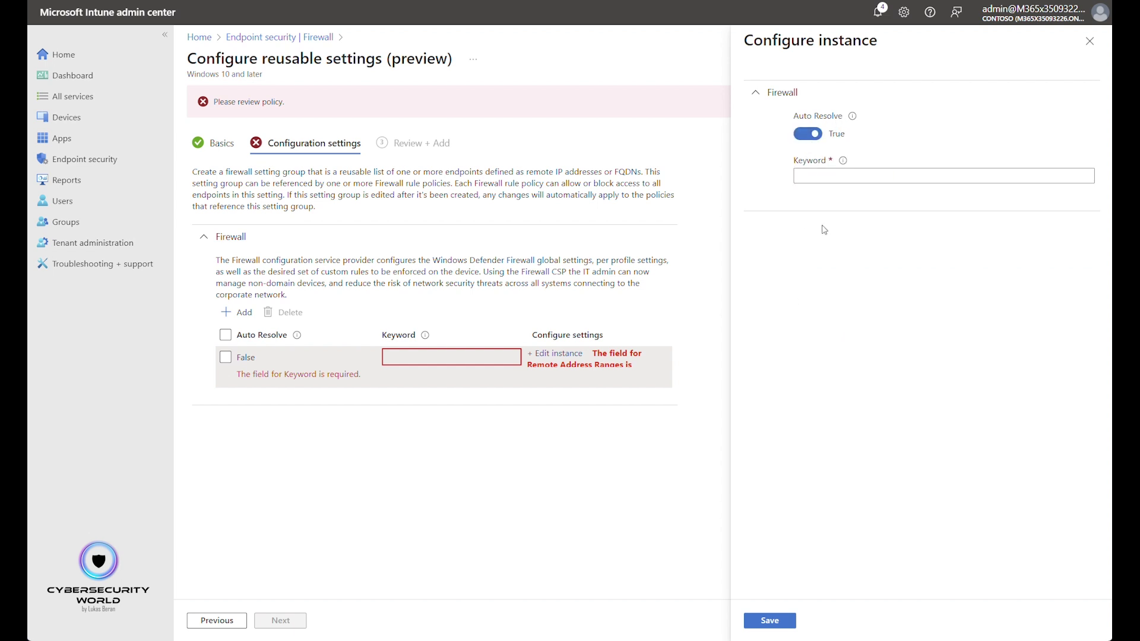
left_click(838, 174)
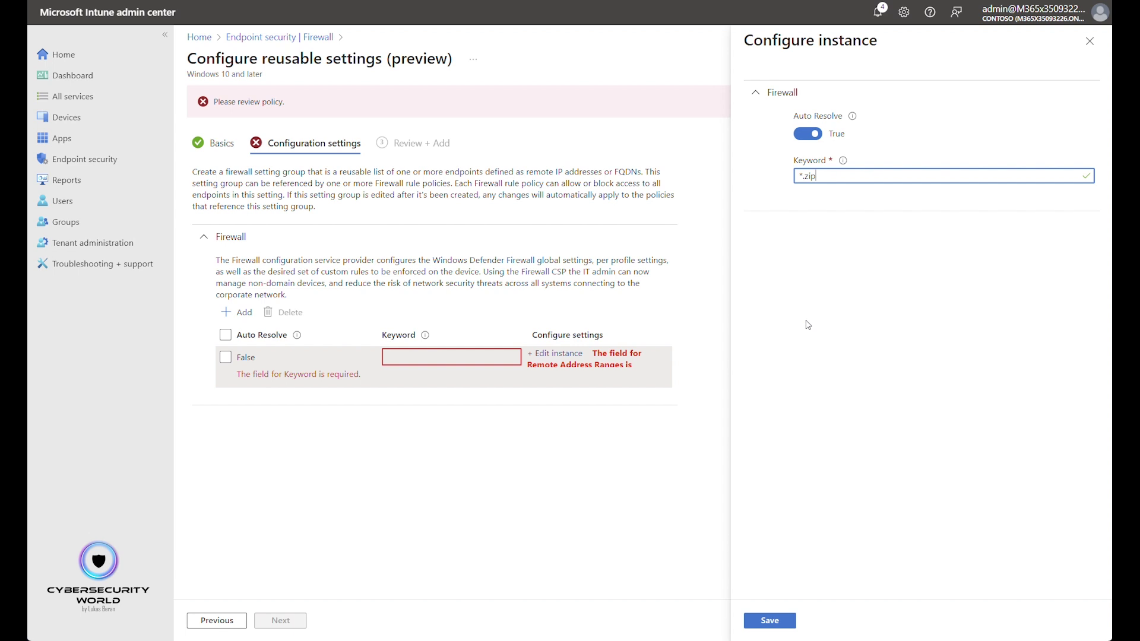
left_click(780, 619)
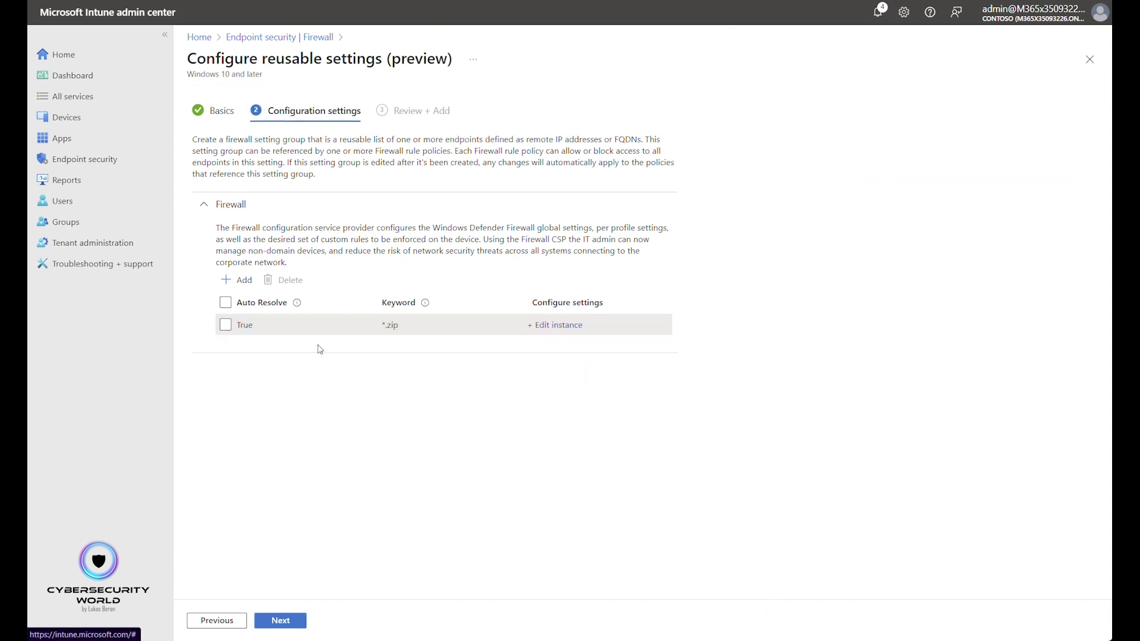
Add a second entry with Auto Resolve True and keyword *.foo, and save it
left_click(237, 280)
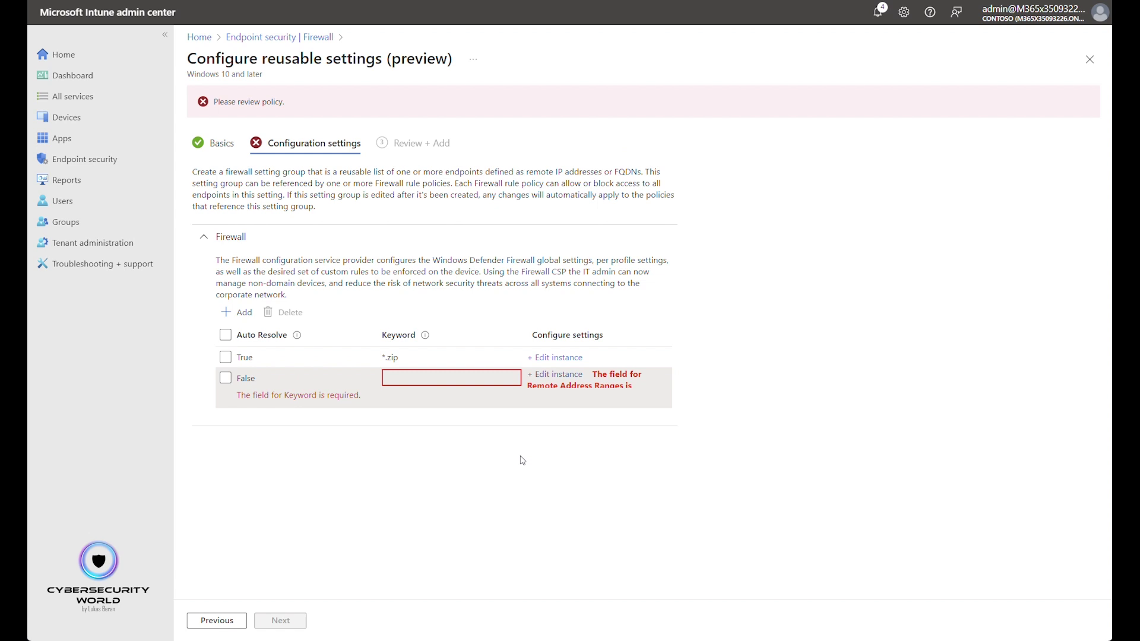
left_click(576, 375)
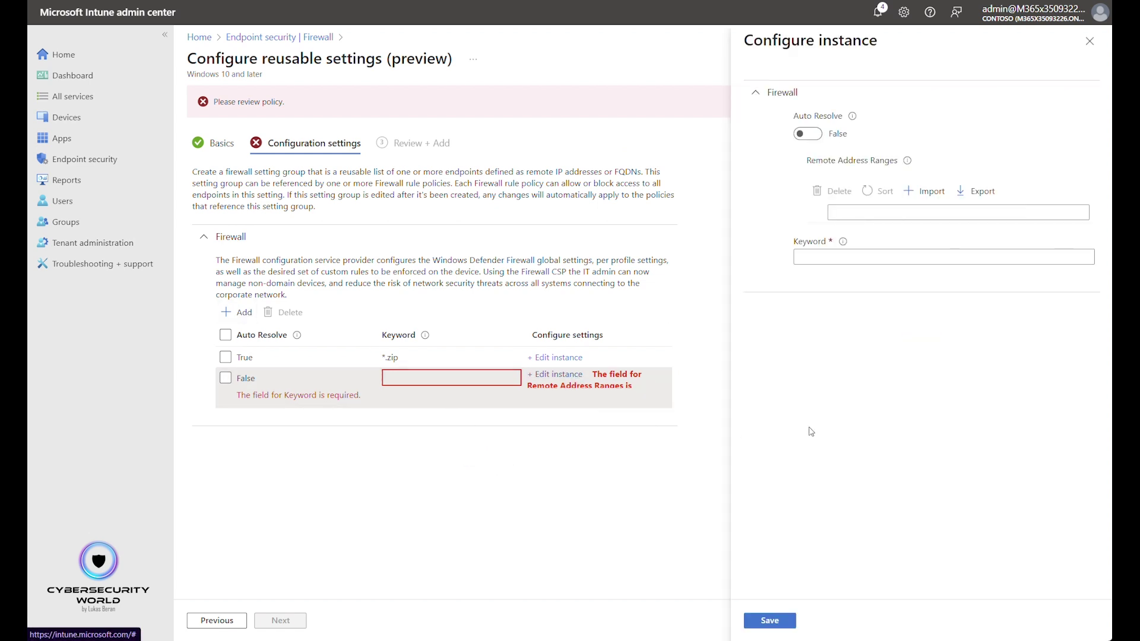
left_click(809, 134)
left_click(829, 179)
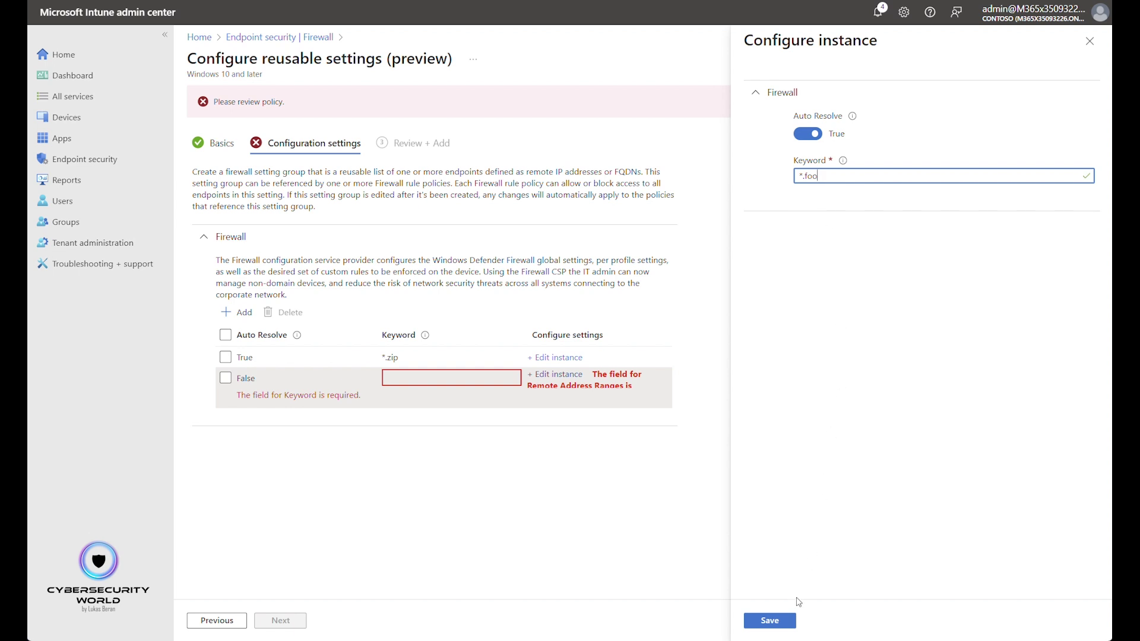
left_click(783, 621)
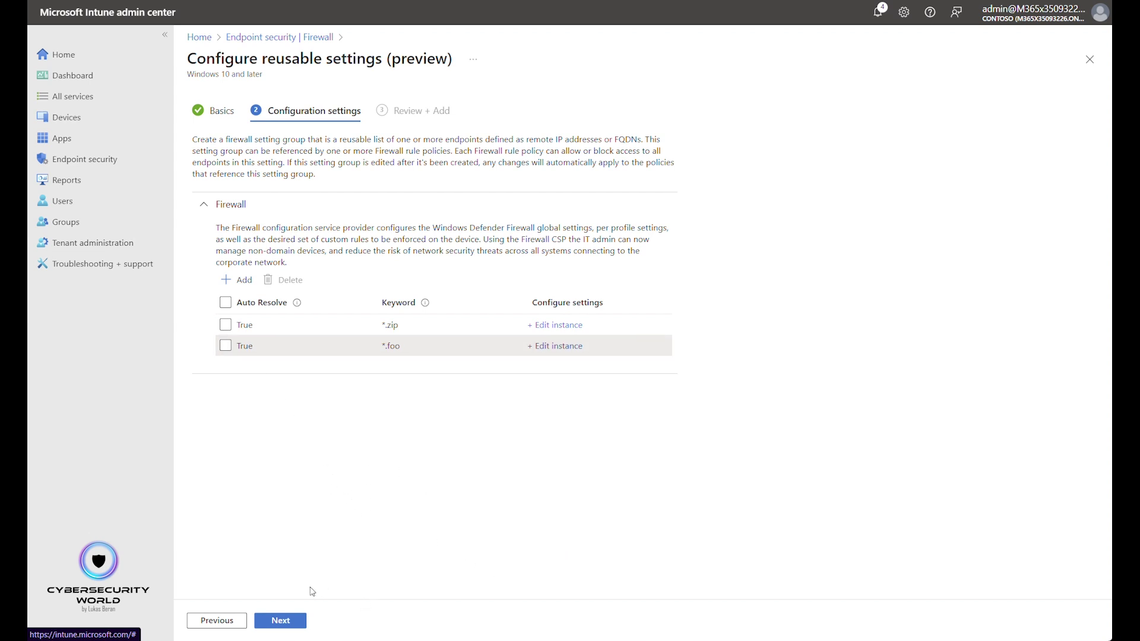
Create the 'Block dumb domains' group from Review + Add and go back to the Firewall Summary
left_click(285, 621)
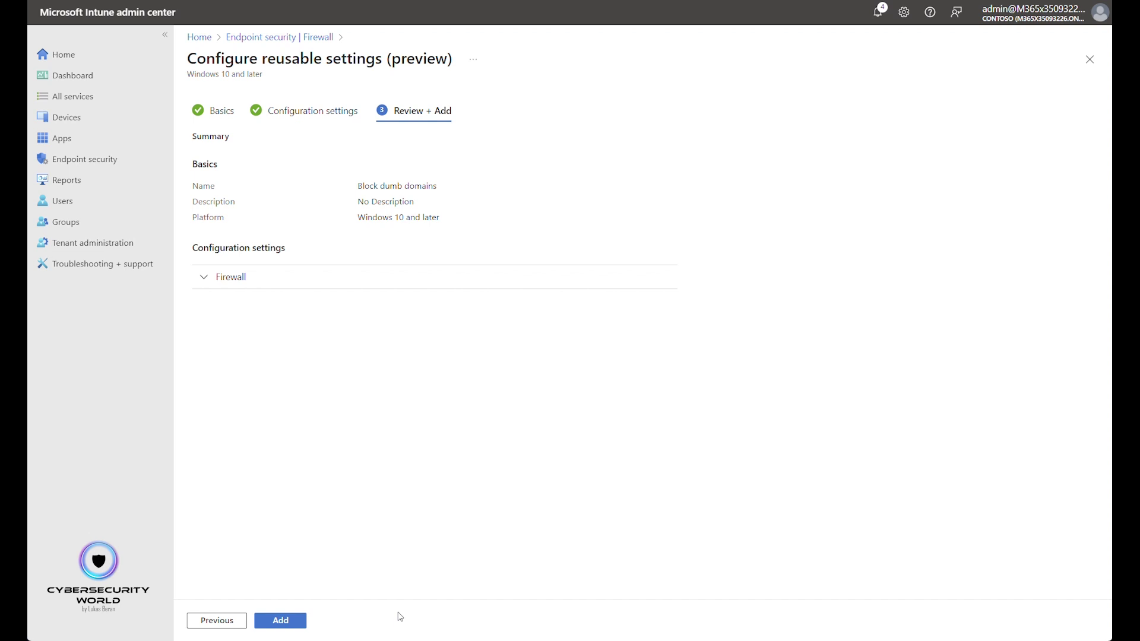
left_click(295, 623)
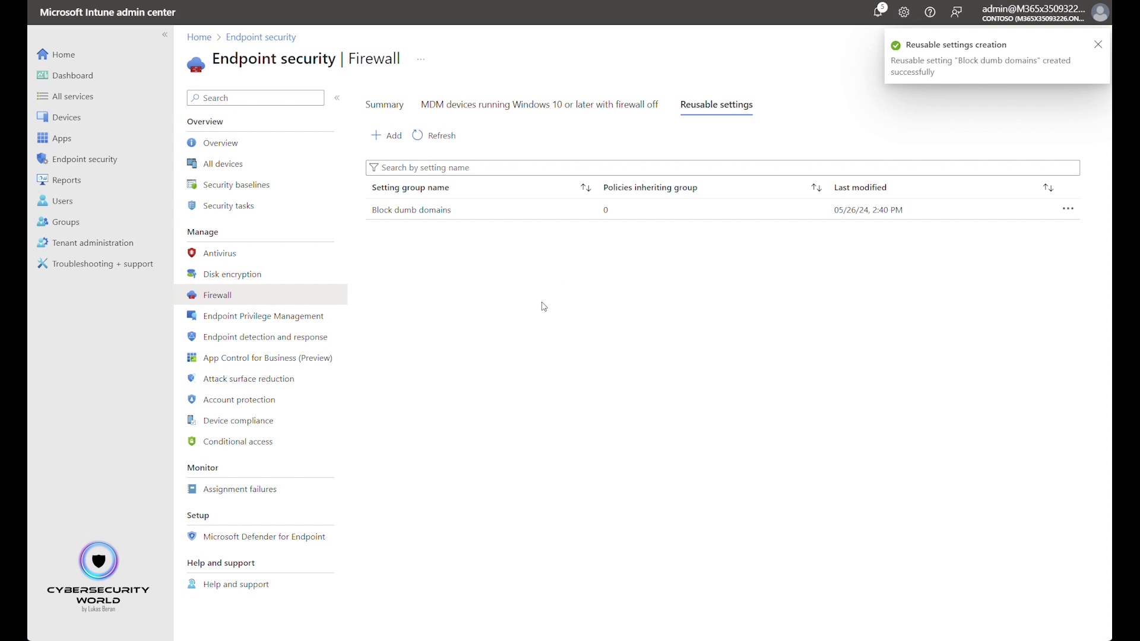
left_click(380, 109)
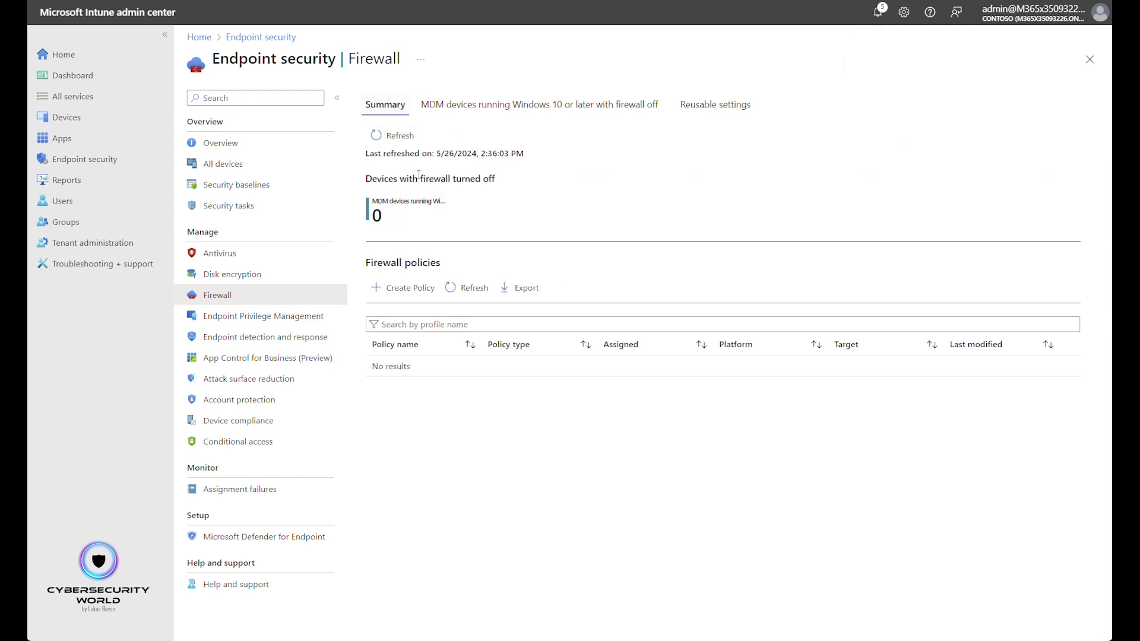
Create a Windows Firewall Rules policy for the Windows 10, Windows 11, and Windows Server platform
left_click(411, 295)
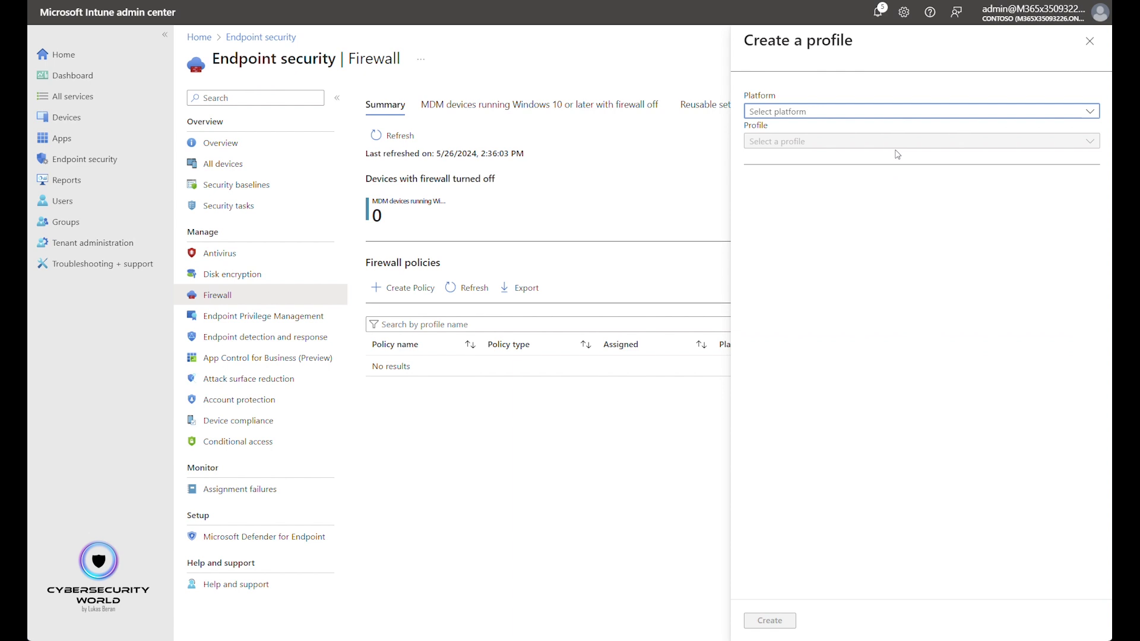
left_click(869, 115)
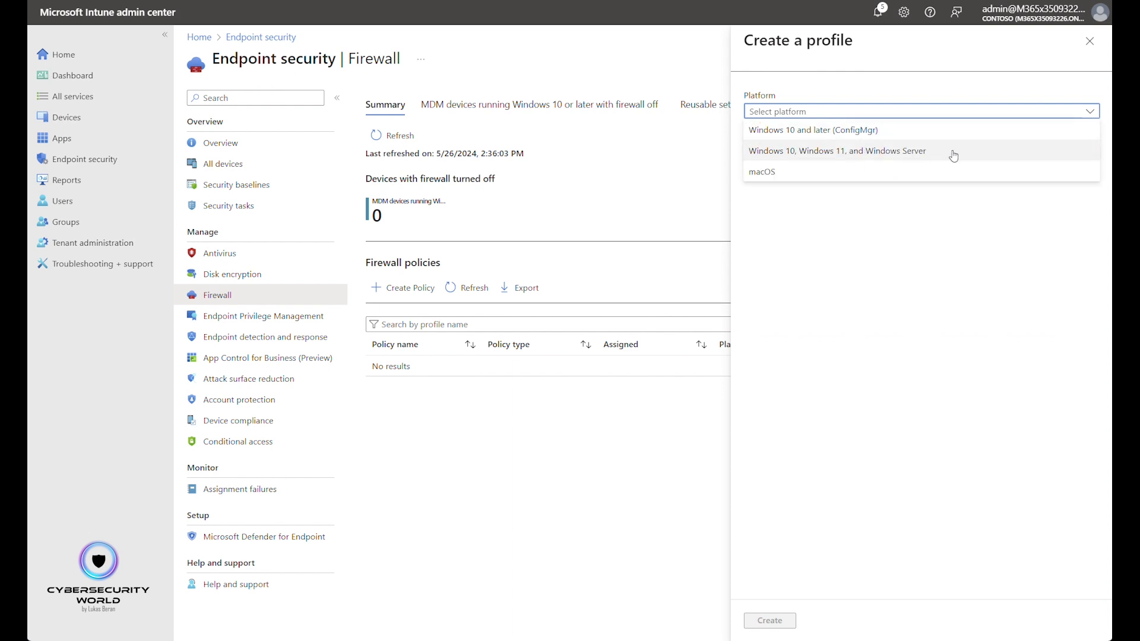
left_click(953, 156)
left_click(854, 142)
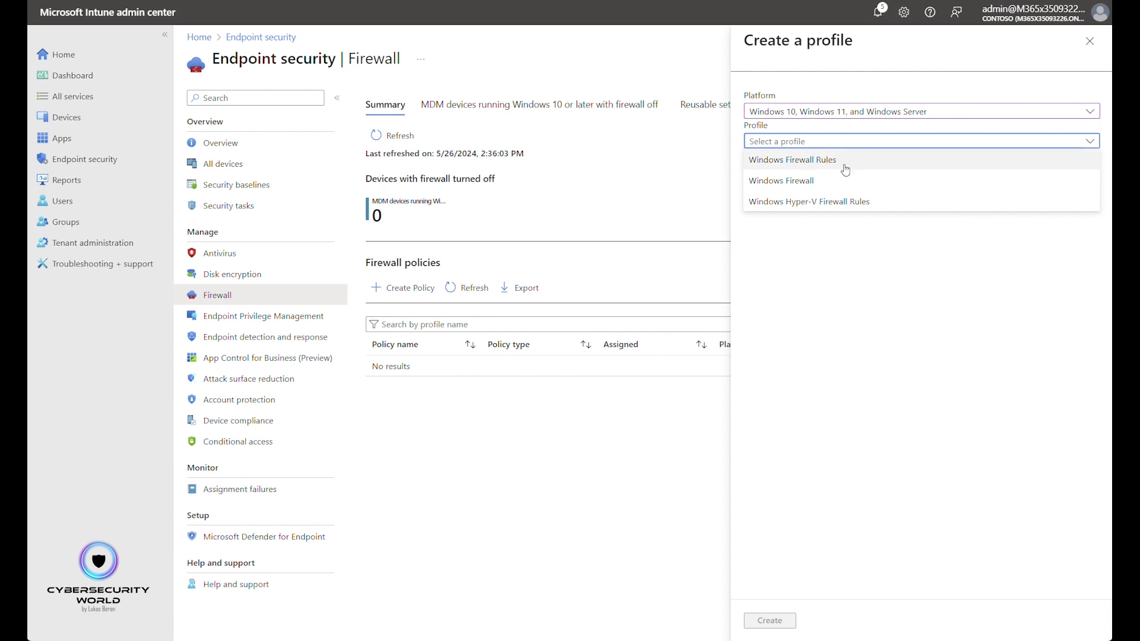
left_click(846, 170)
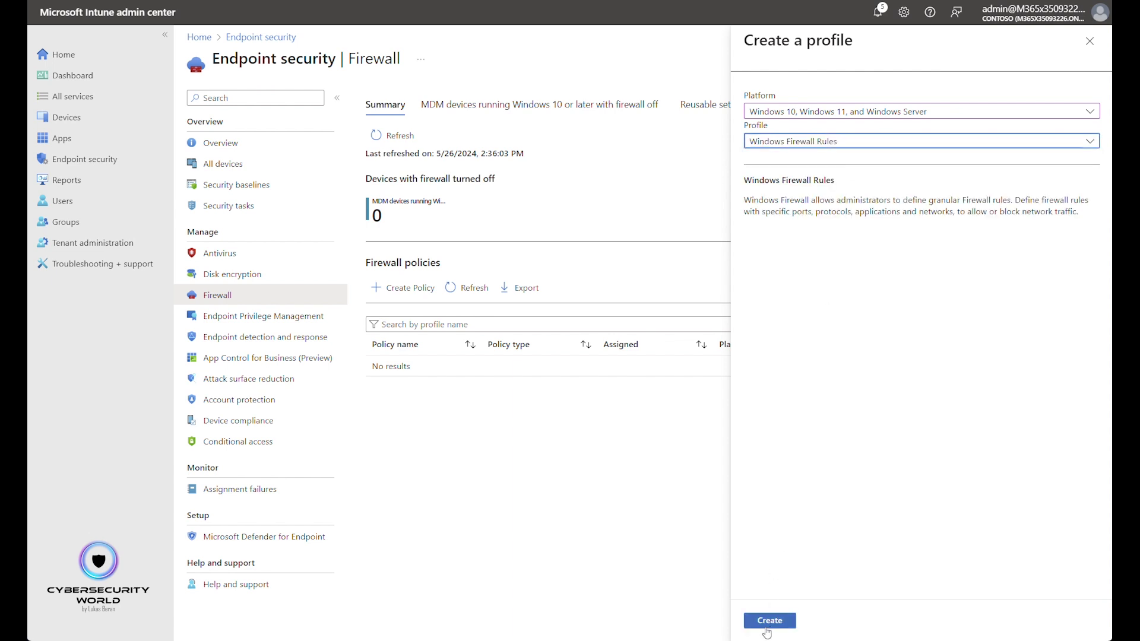
left_click(768, 621)
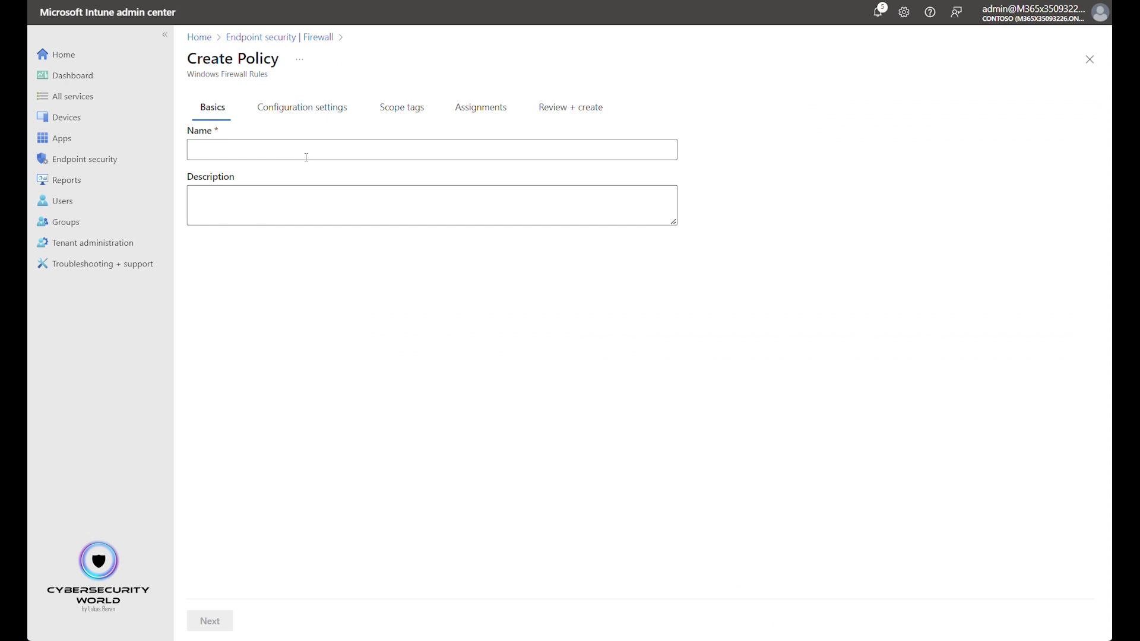
Name the policy 'Block dumb domains' and continue to Configuration settings
left_click(306, 157)
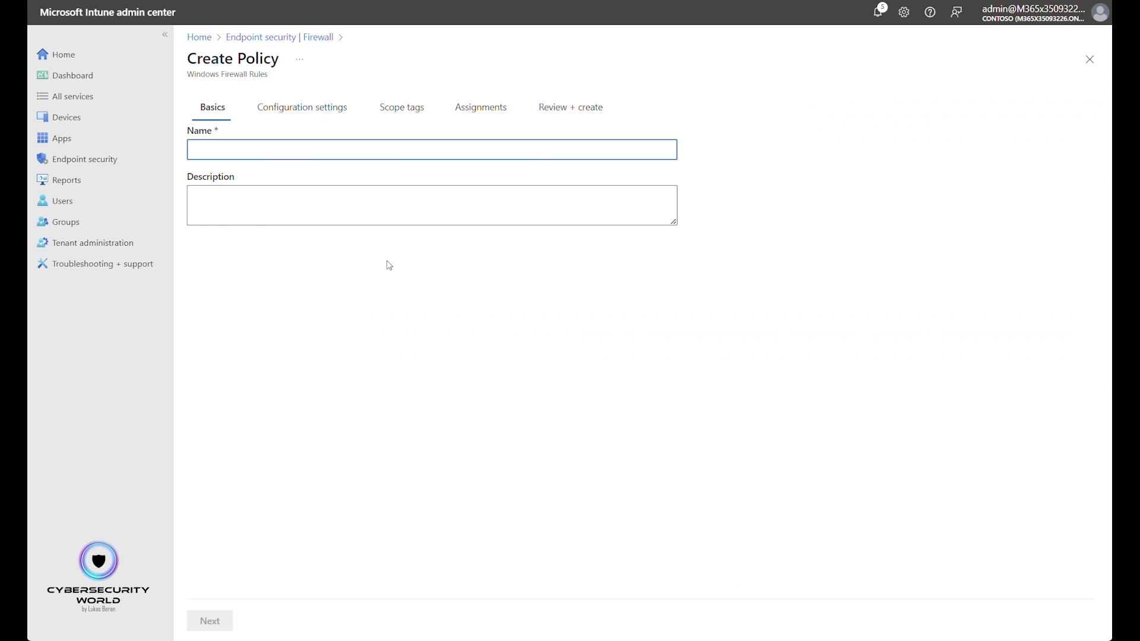
type("Block ")
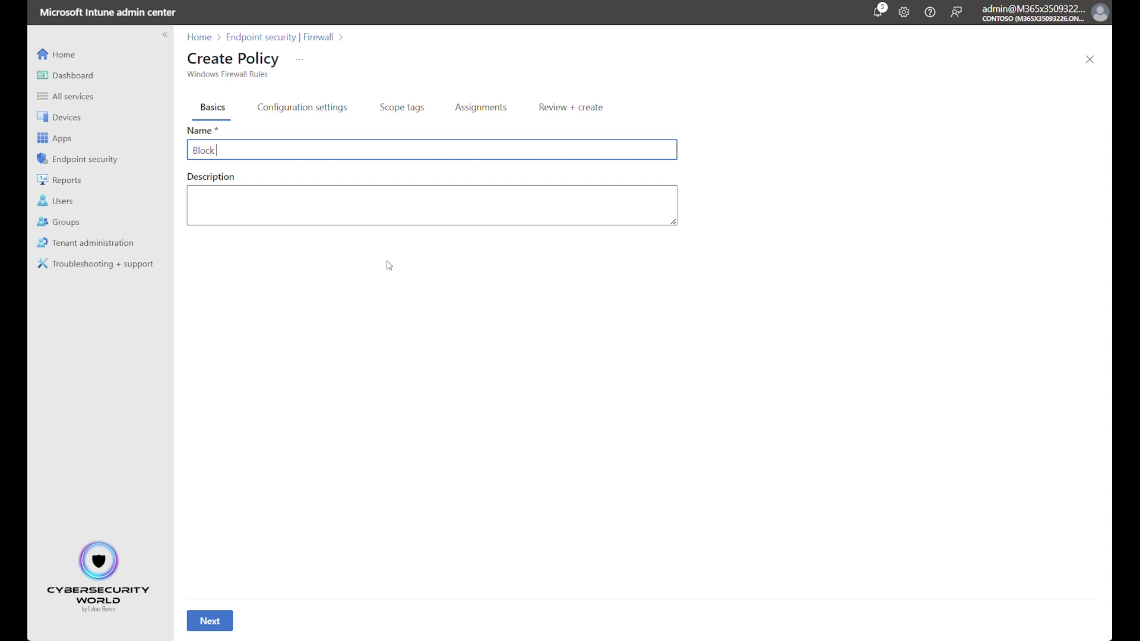
type("dumb domains")
left_click(215, 619)
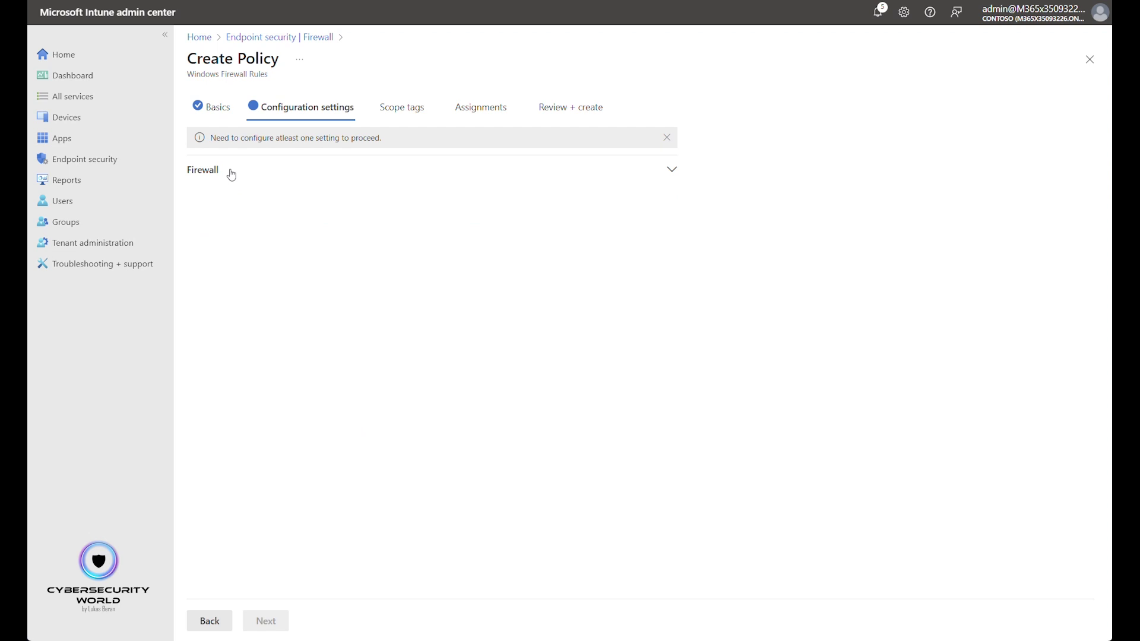
Add a firewall rule named 'Block dumb domains' with Action set to Block
left_click(229, 172)
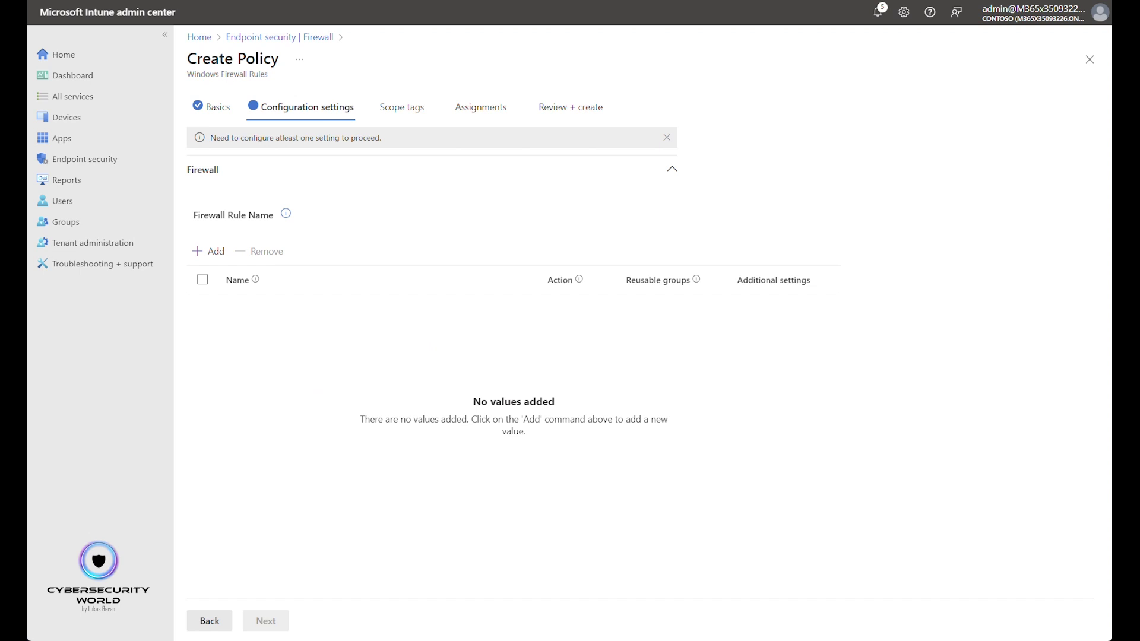
left_click(212, 252)
left_click(279, 275)
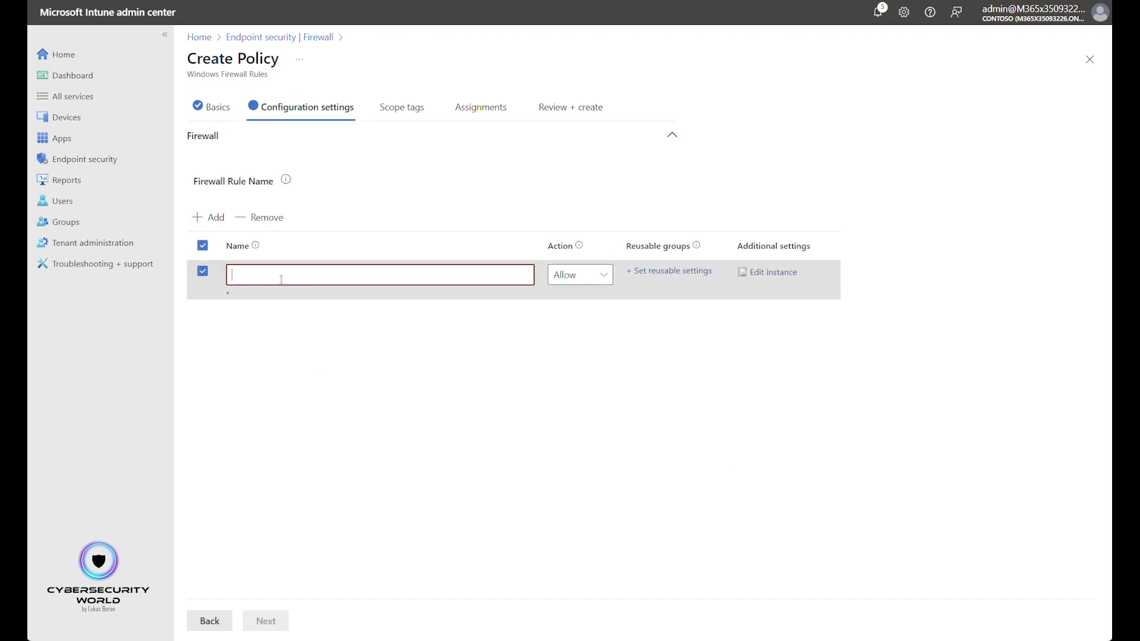
type("Bl")
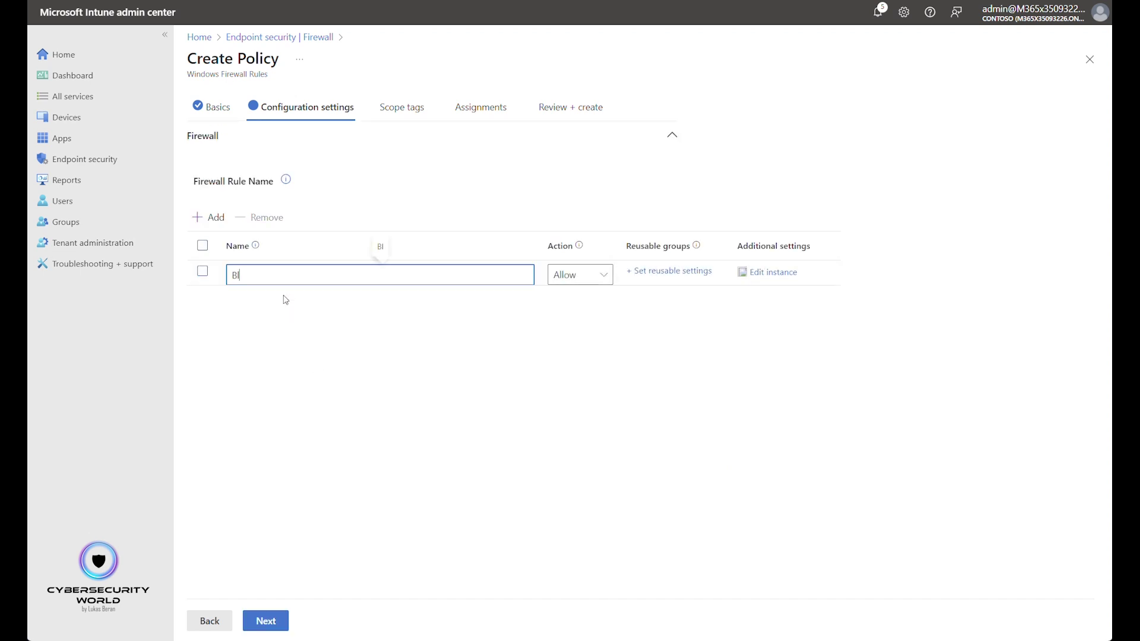
type("ock dumb")
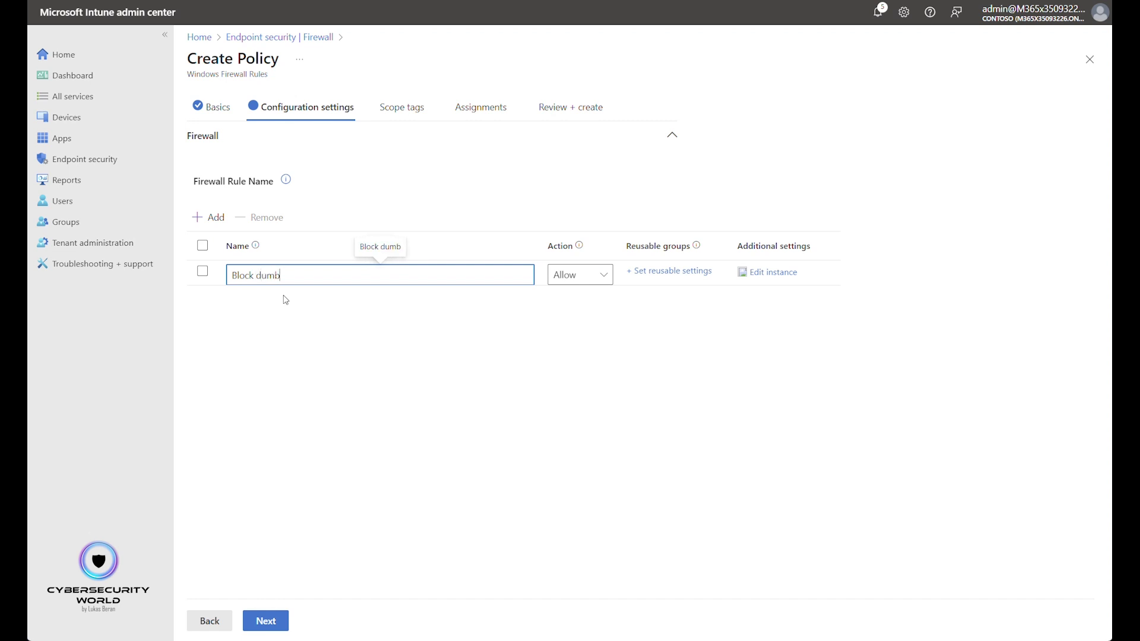
type(" domains")
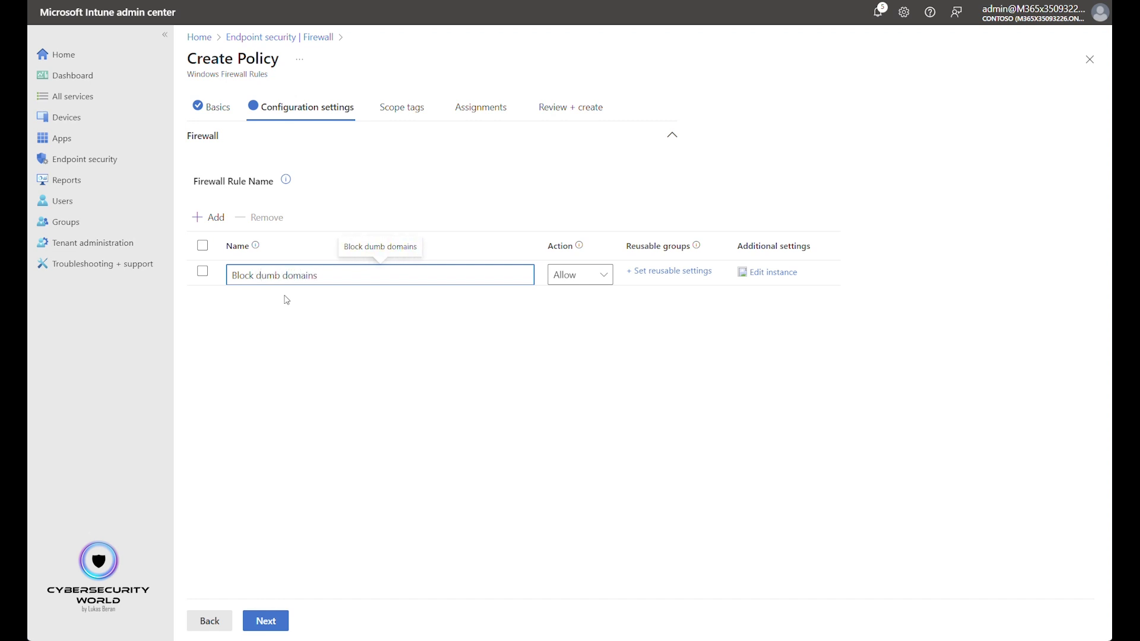
left_click(595, 277)
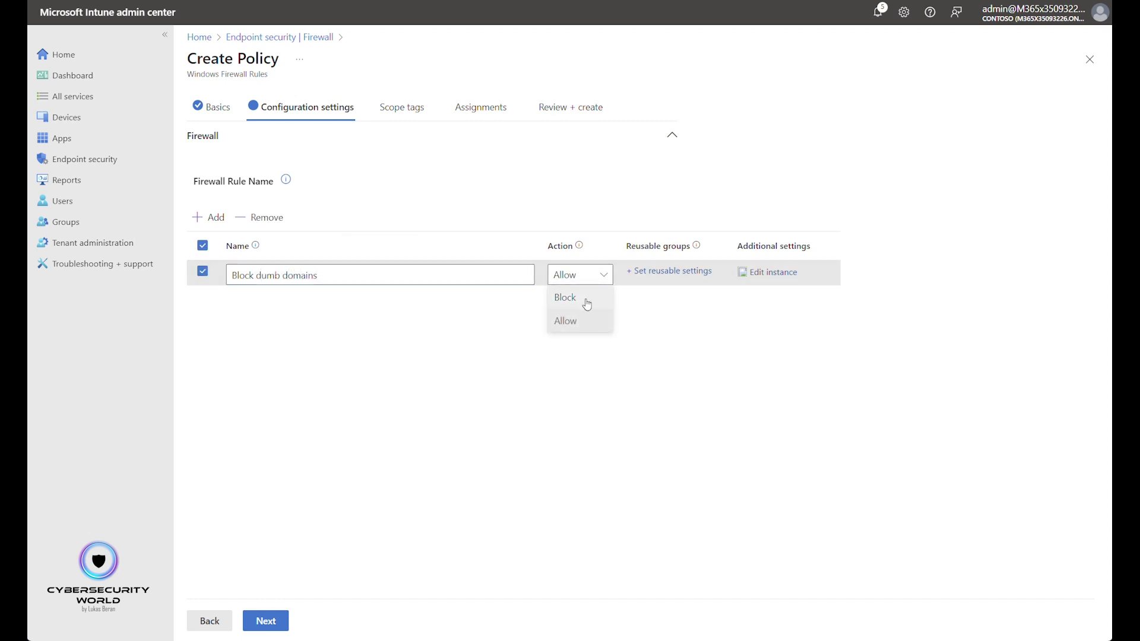
left_click(587, 303)
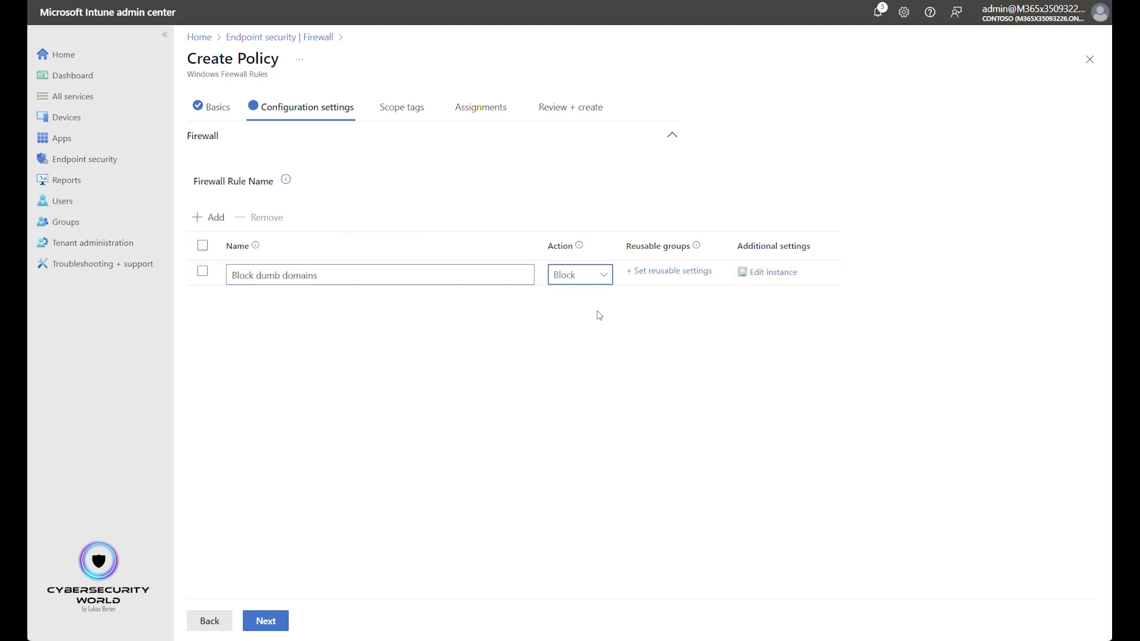
Link the 'Block dumb domains' reusable settings group to the rule and save the selection
left_click(668, 272)
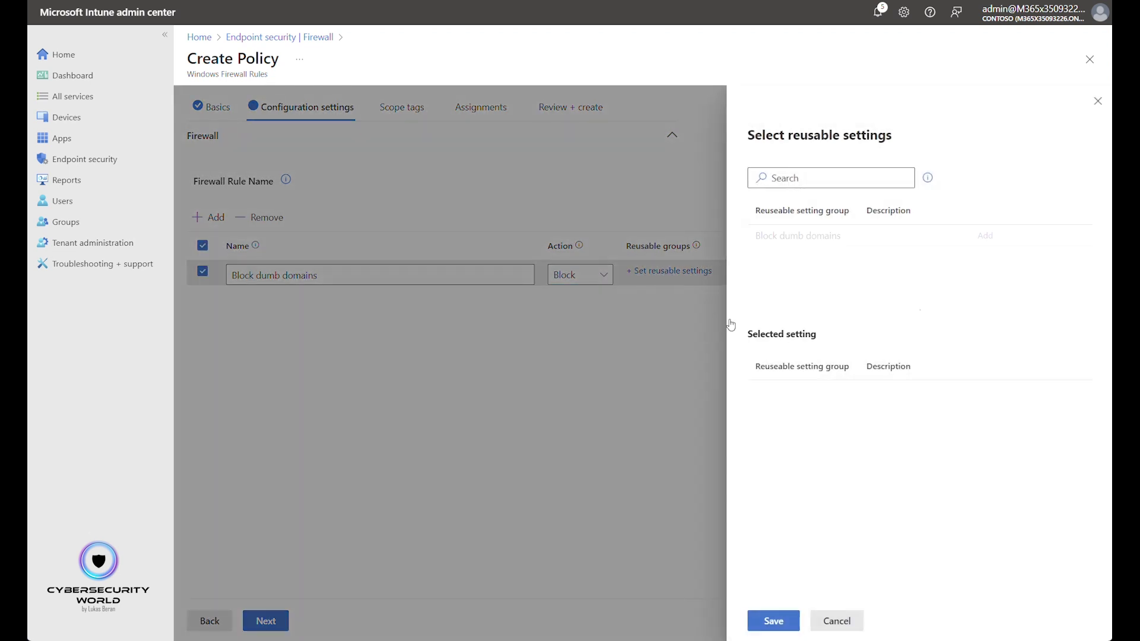
left_click(991, 245)
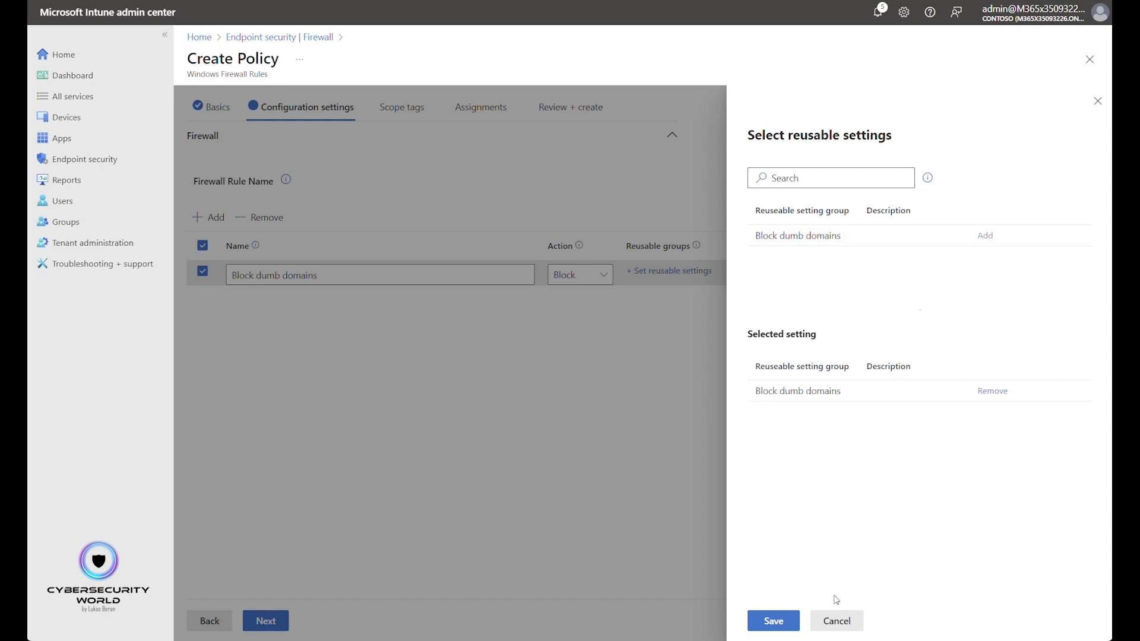
left_click(774, 621)
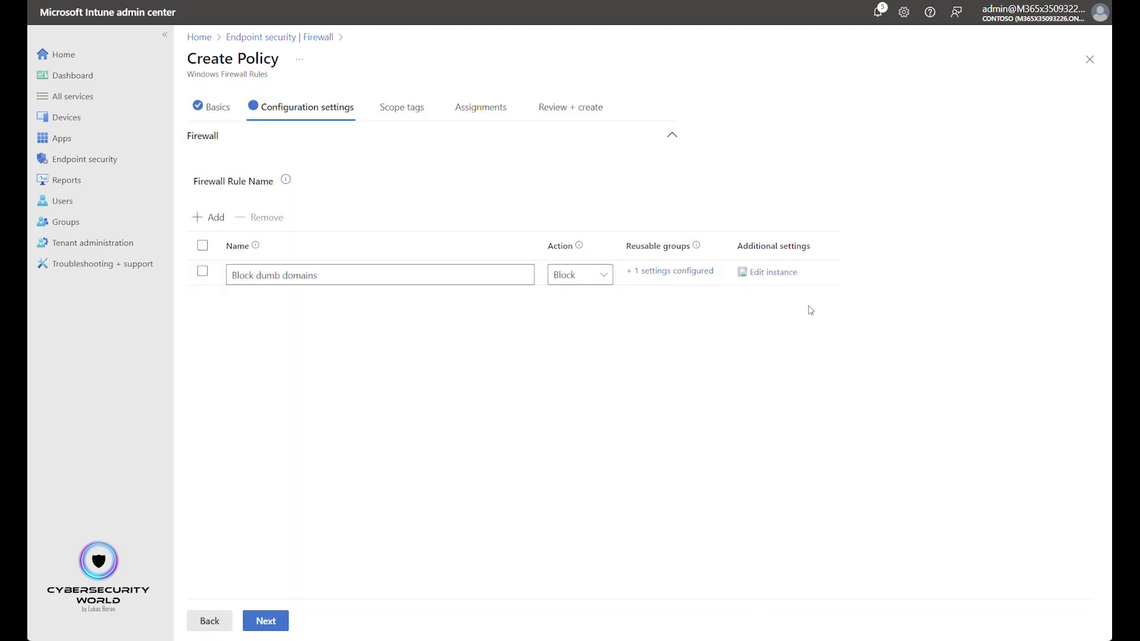
Set the rule's Enabled state to Enabled and its Interface Types to All
left_click(773, 273)
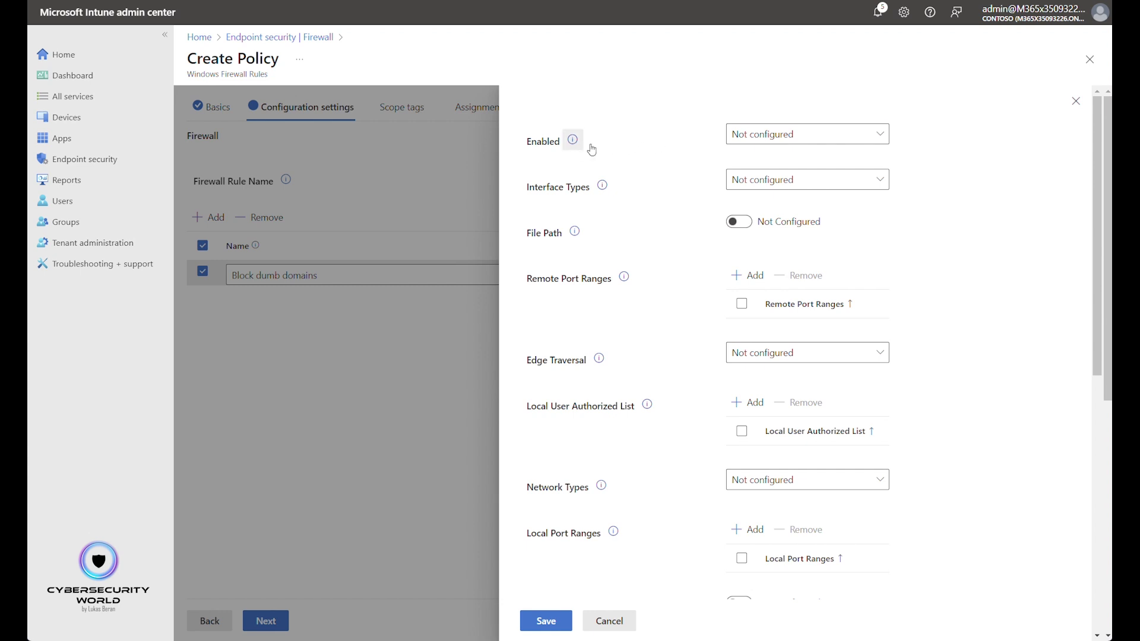
left_click(811, 141)
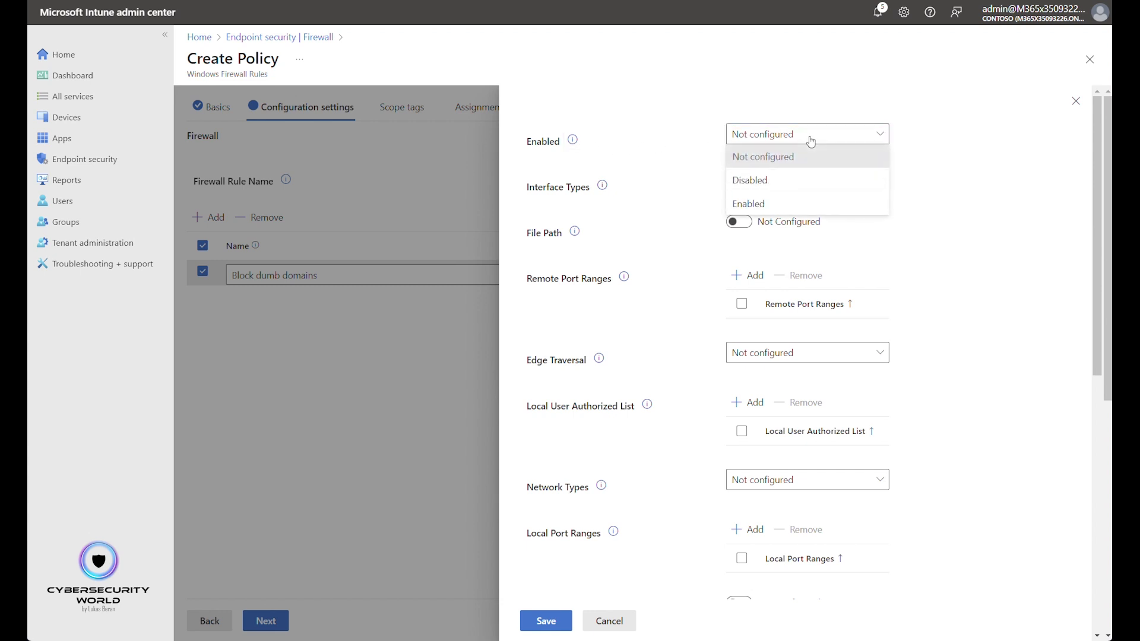
left_click(765, 204)
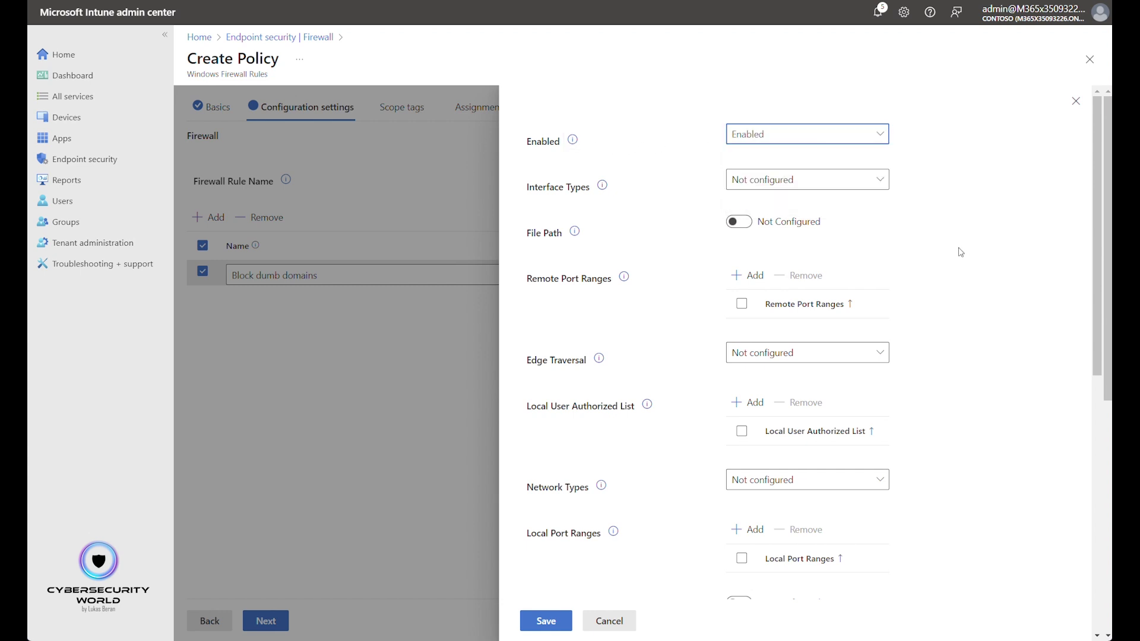
left_click(857, 183)
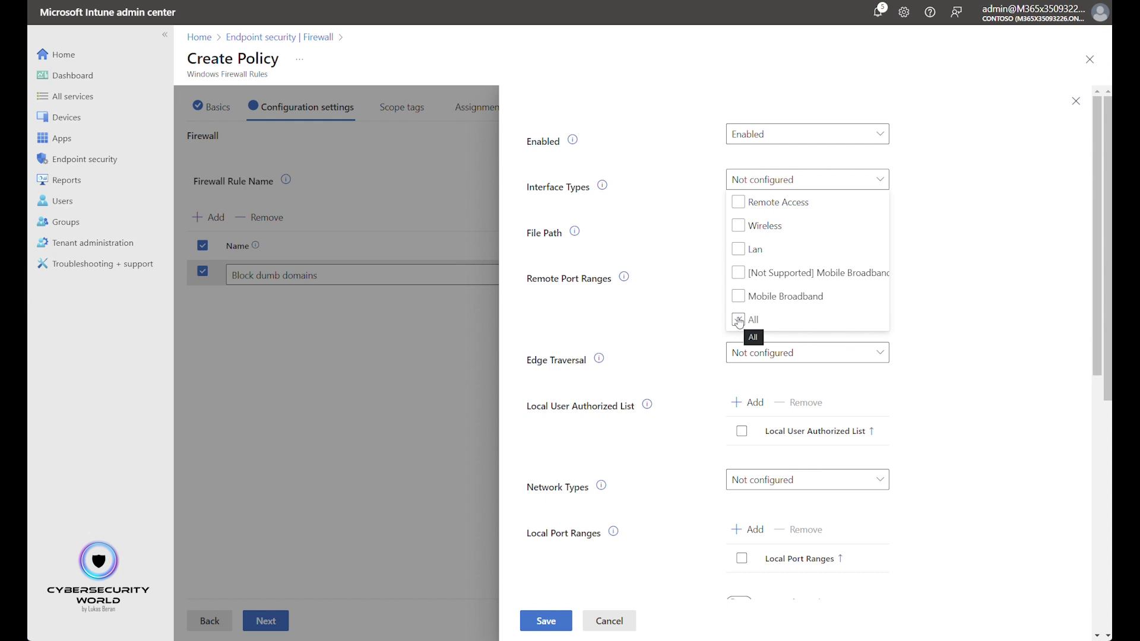
left_click(739, 321)
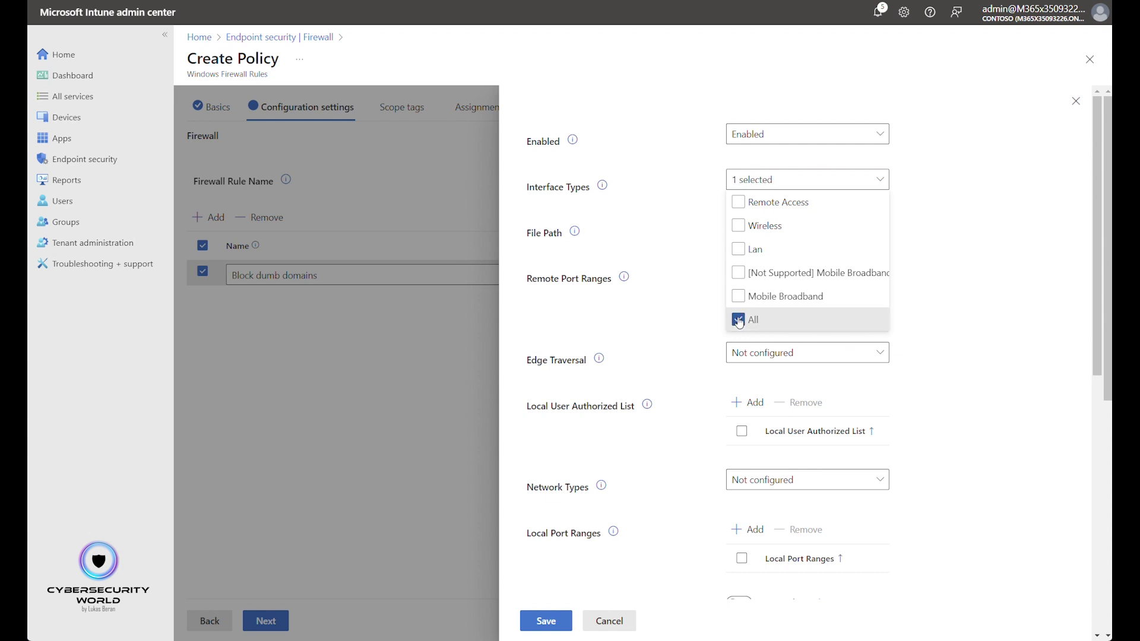
left_click(1036, 295)
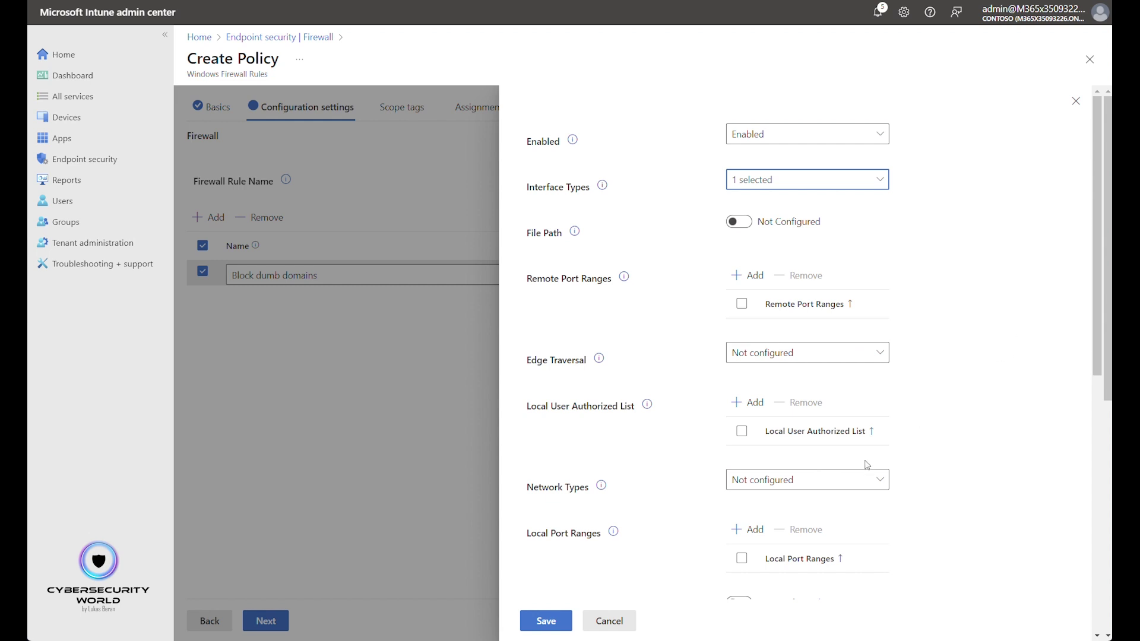
Set the rule's Network Types to FW_PROFILE_TYPE_ALL
left_click(799, 488)
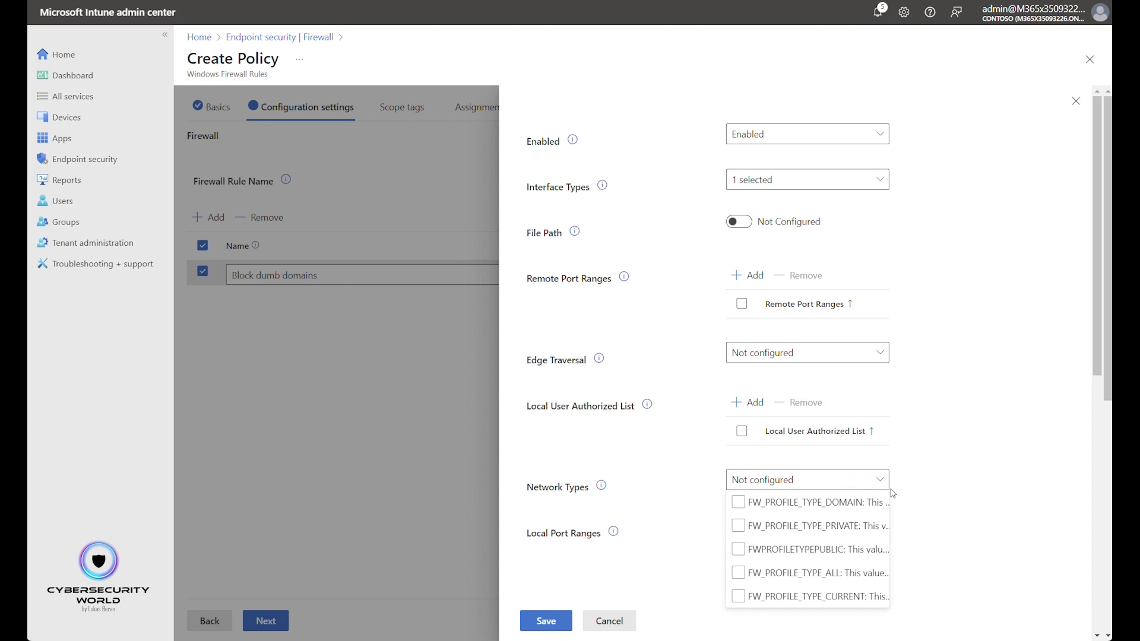
left_click(739, 573)
left_click(739, 575)
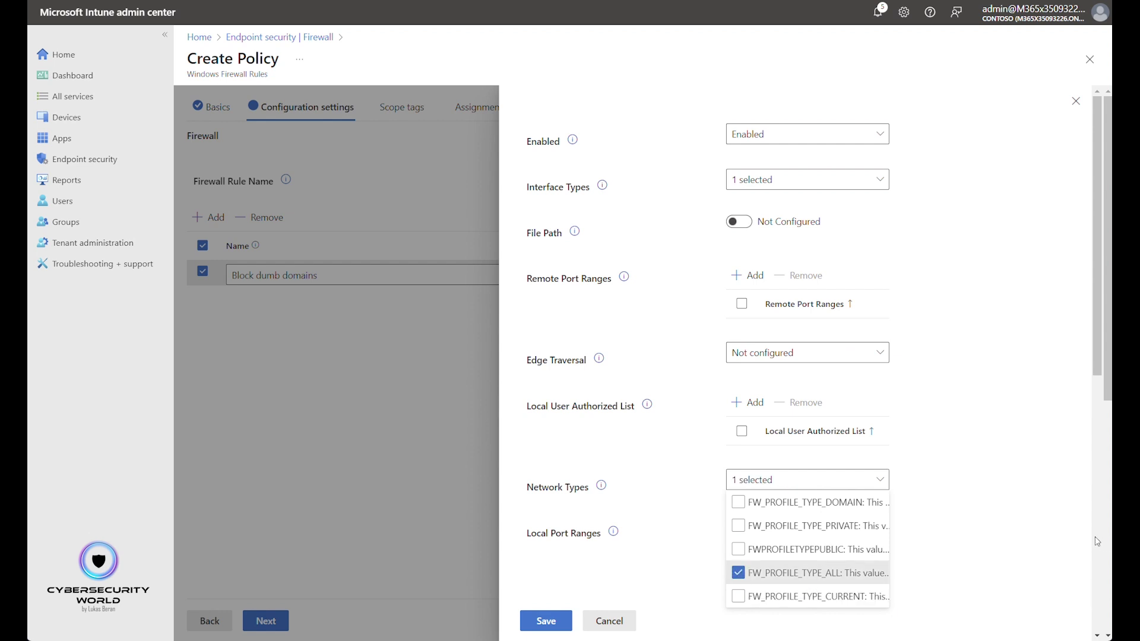
left_click(1003, 515)
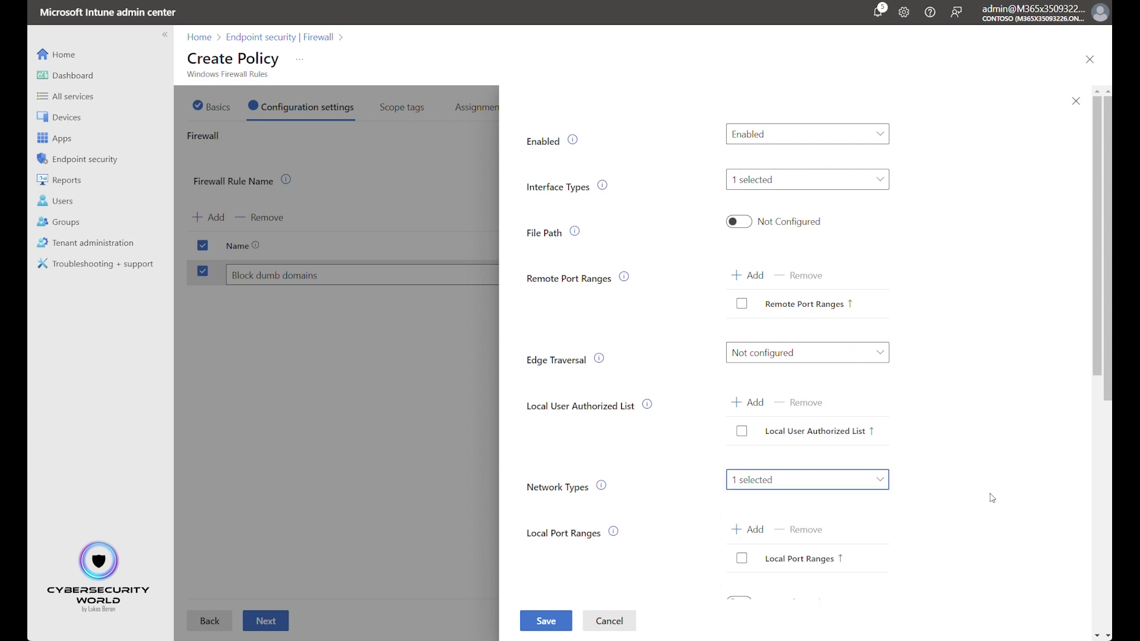
scroll(996, 501, "down", 2)
scroll(996, 501, "down", 3)
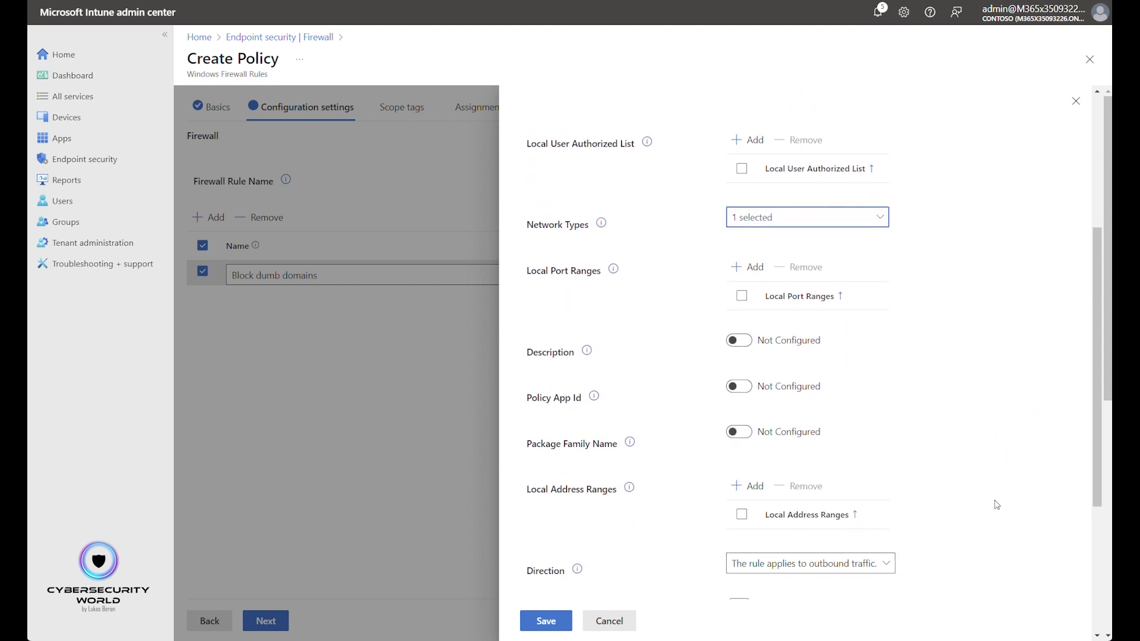
scroll(997, 505, "down", 3)
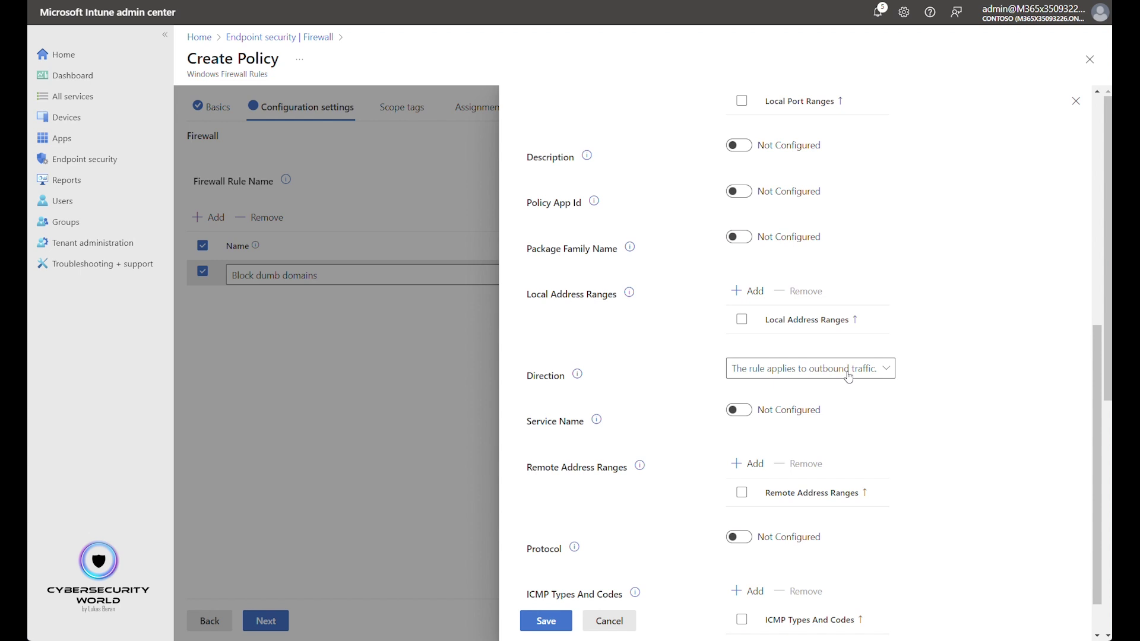
scroll(952, 449, "down", 1)
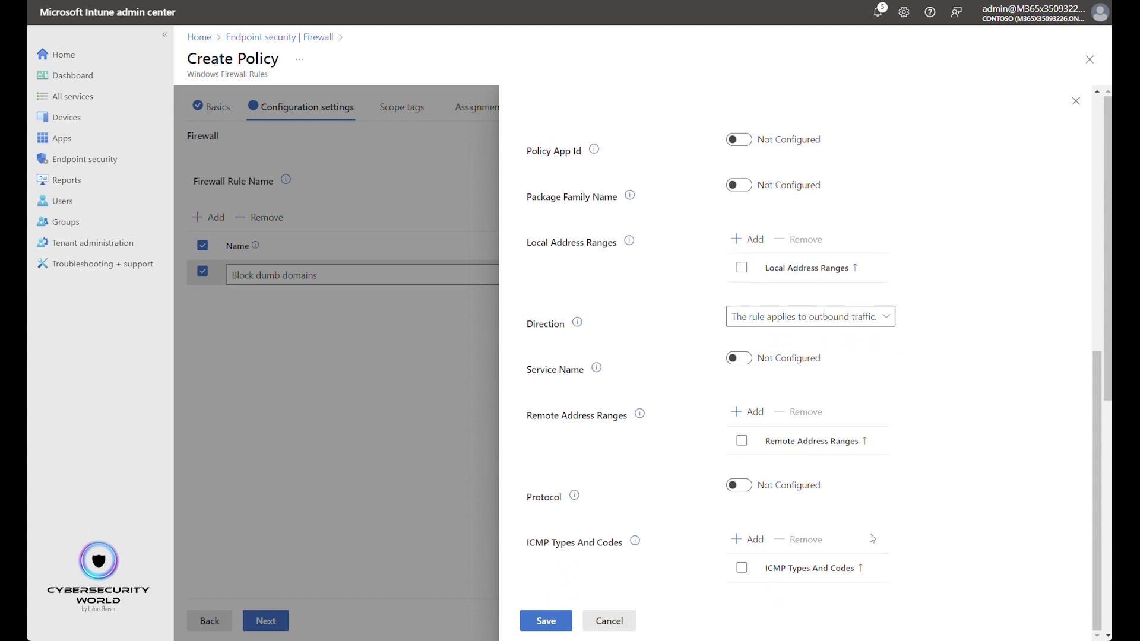
Save the rule's additional settings and advance past Scope tags keeping the Default tag
left_click(545, 621)
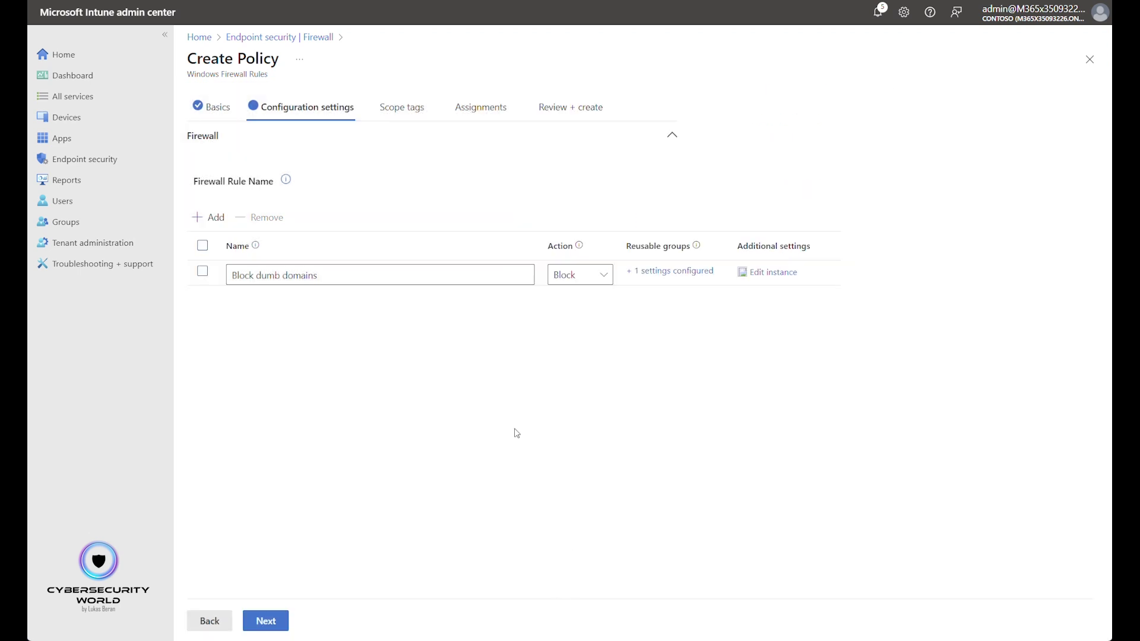
left_click(285, 620)
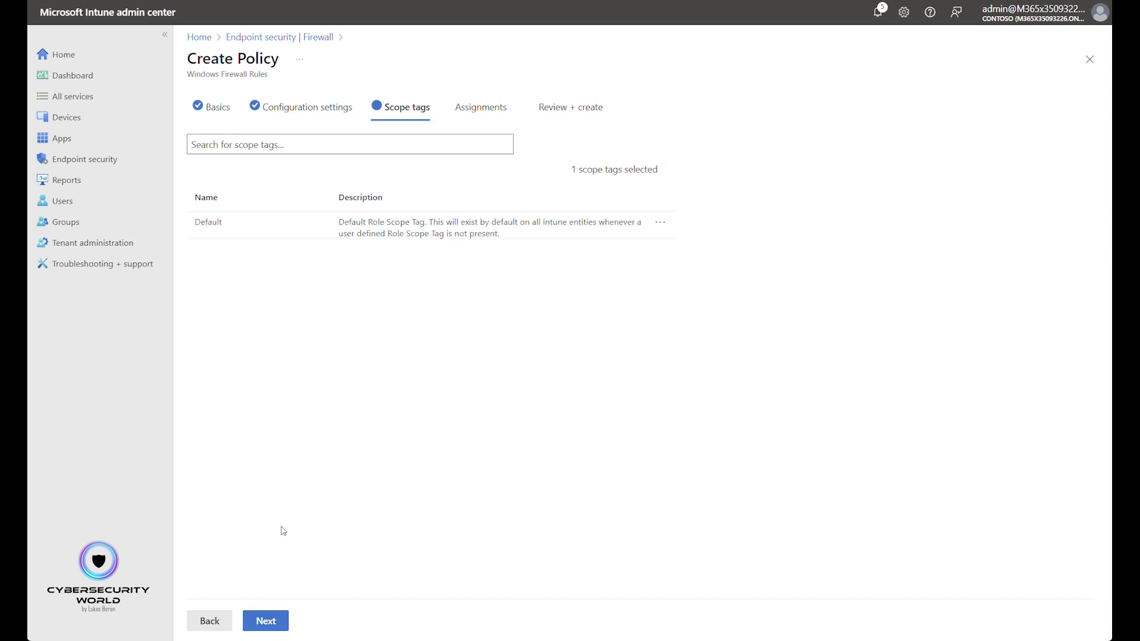
left_click(267, 633)
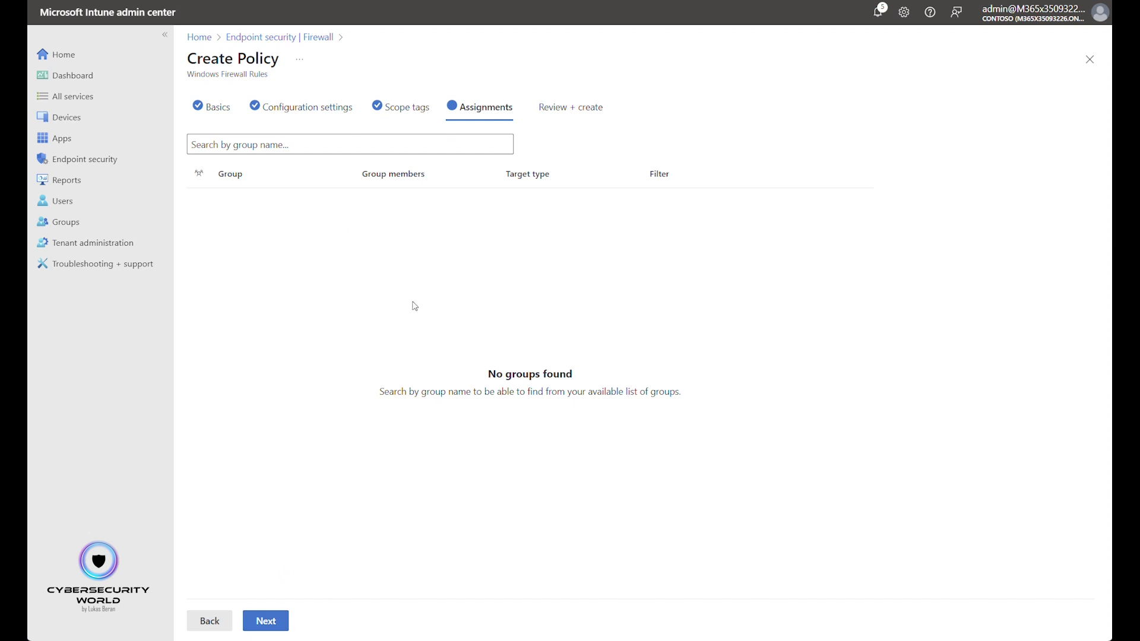
Assign the policy to All devices and create it from Review + create
left_click(285, 144)
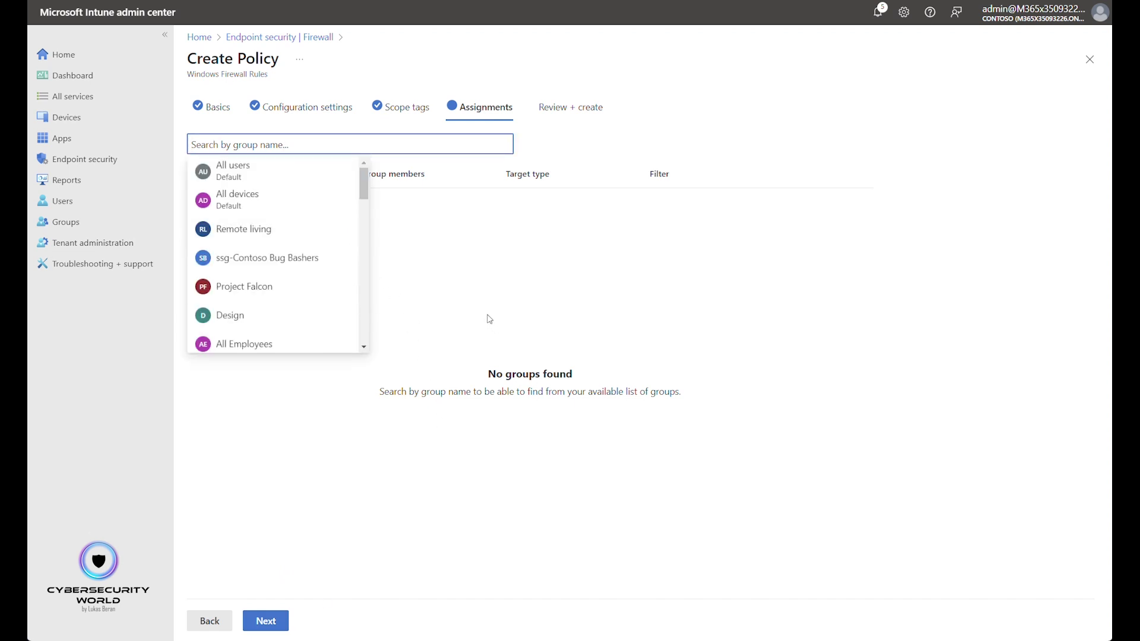
left_click(249, 201)
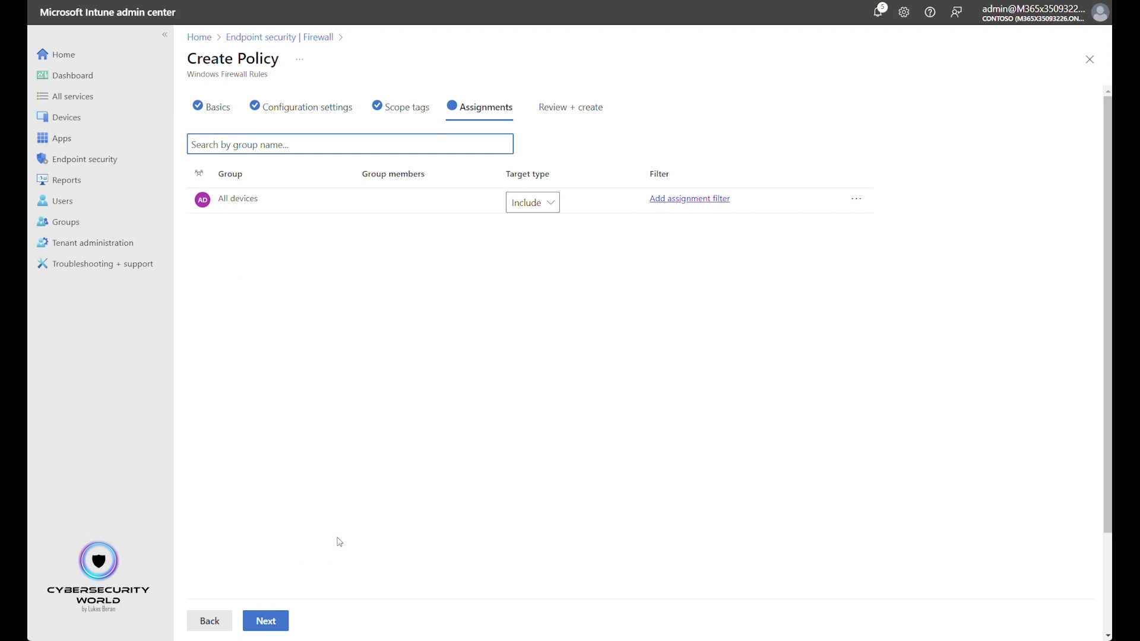
left_click(274, 623)
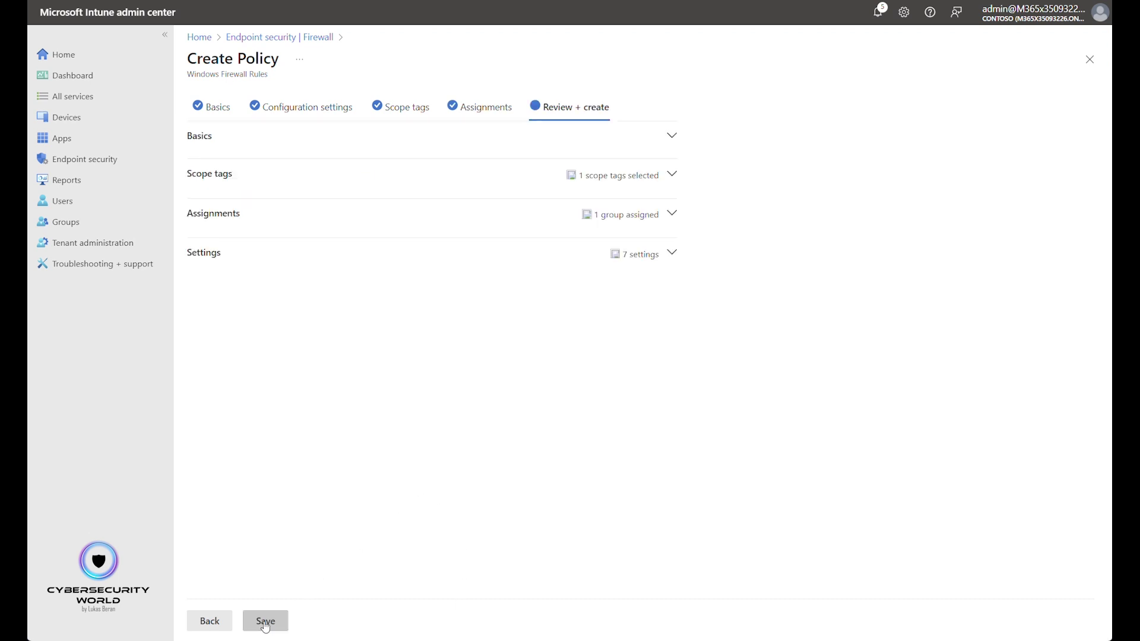
left_click(277, 623)
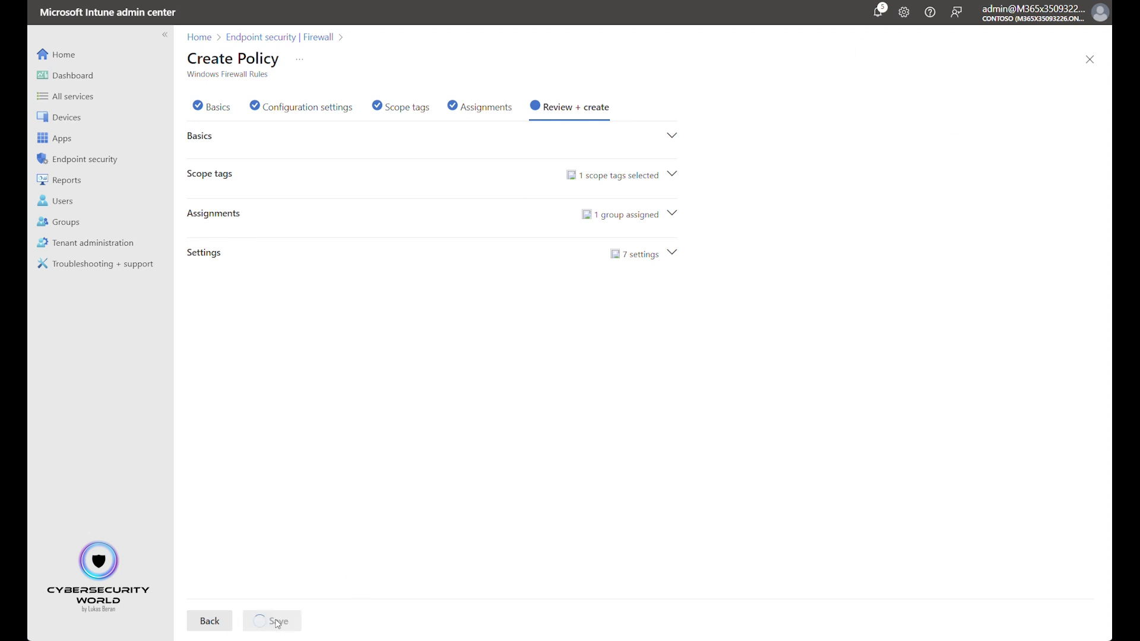